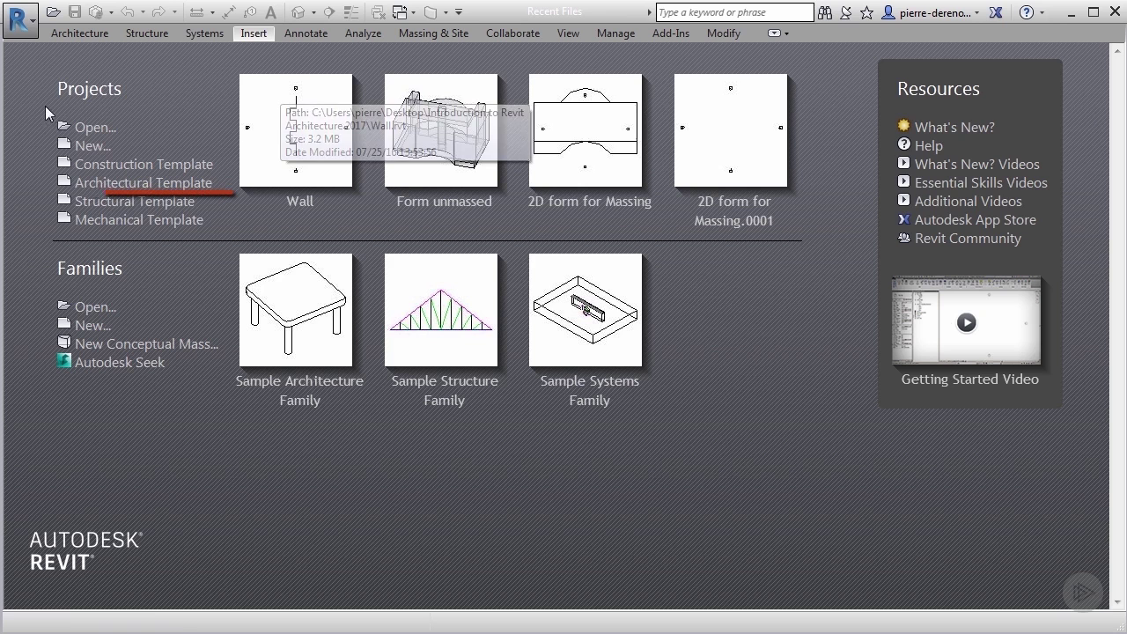
- Start a new project from the Architectural Template
left_click(145, 187)
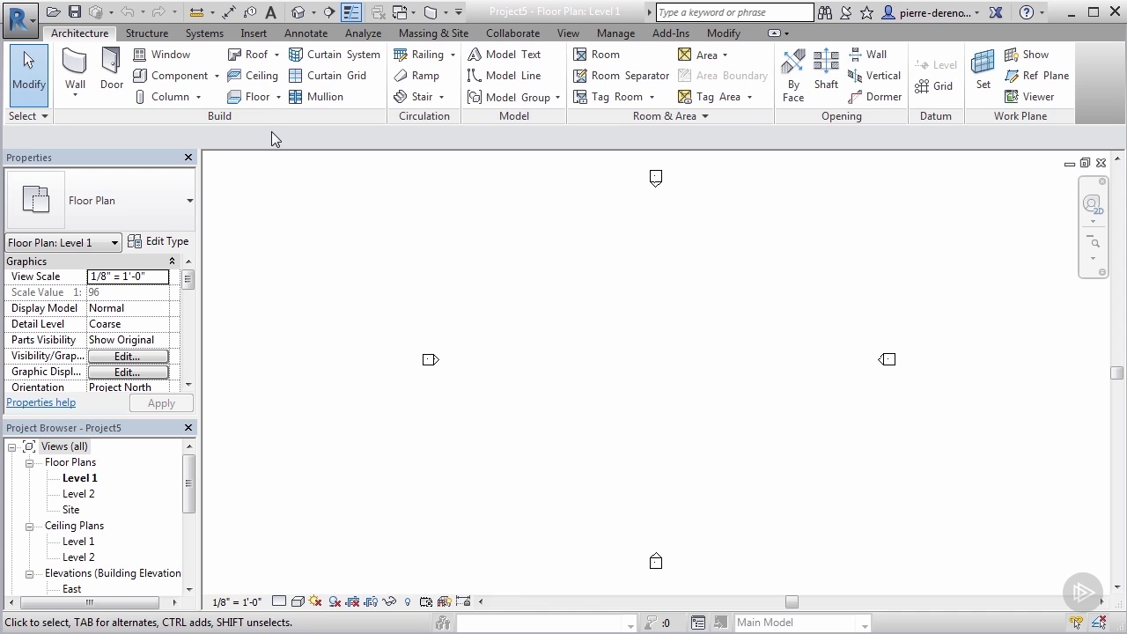
left_click_drag(191, 471, 192, 485)
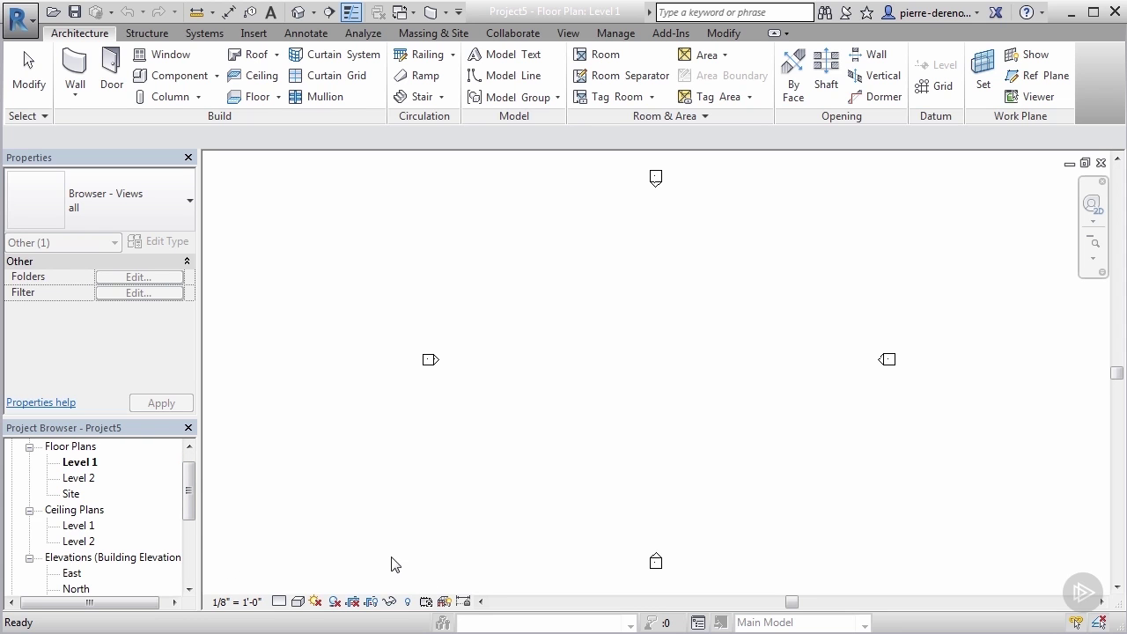
mouse_move(191, 484)
left_mouse_down()
mouse_move(191, 504)
mouse_move(190, 480)
left_mouse_up()
- Look through the Level 2 and Site plans, then the North, South and West elevations
double_click(81, 493)
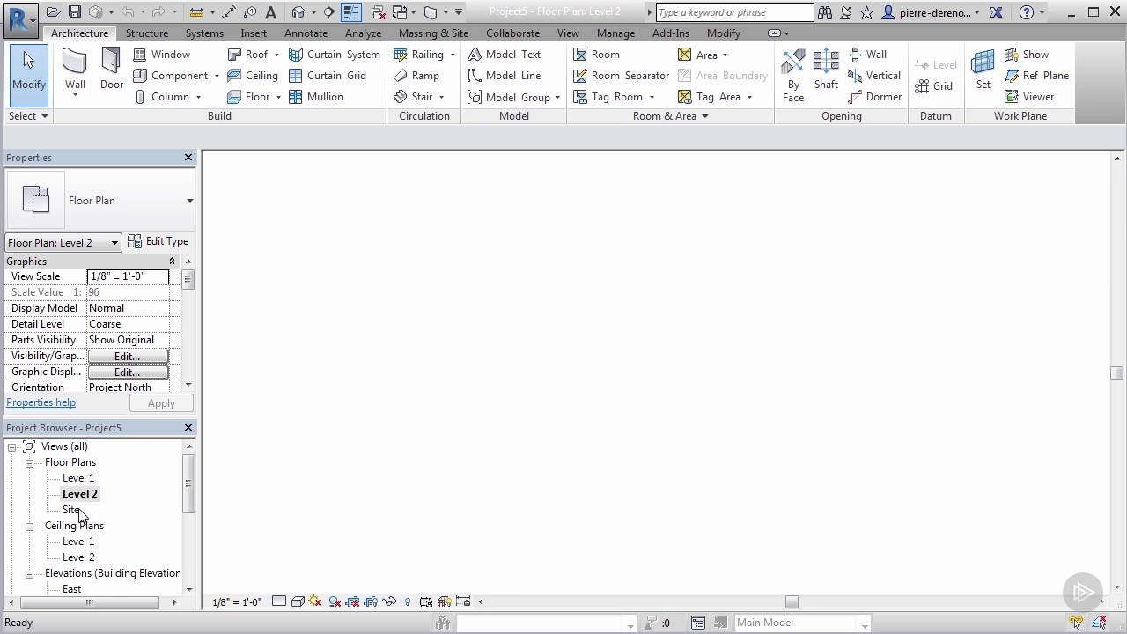
double_click(73, 510)
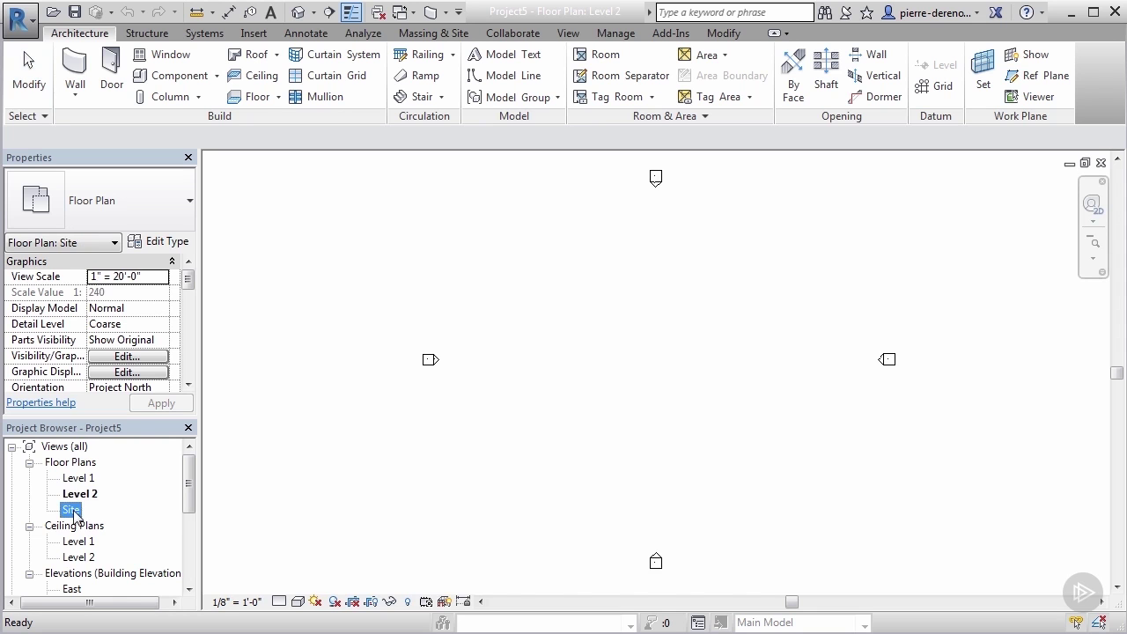
left_click_drag(188, 483, 188, 519)
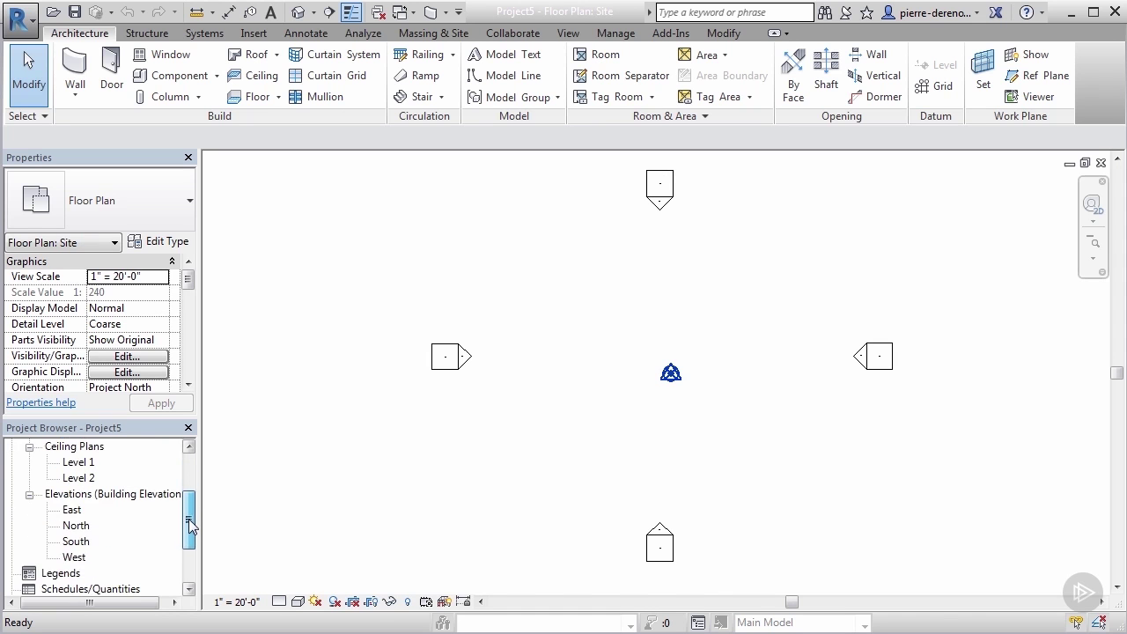
left_click(77, 527)
left_click(75, 541)
left_click(75, 558)
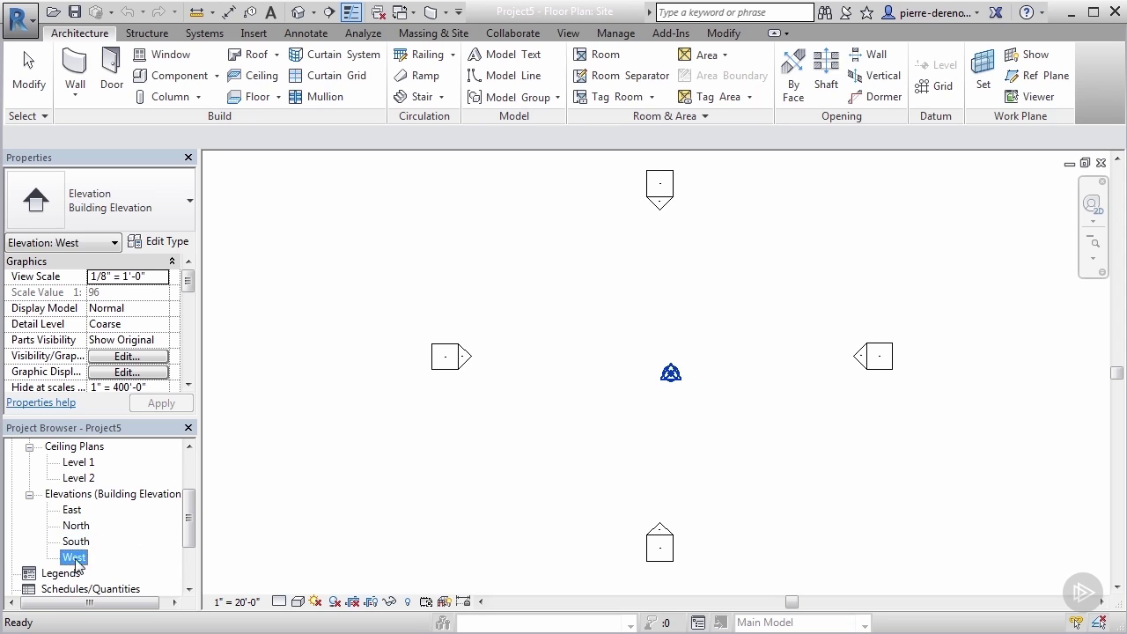
left_click(78, 525)
left_click_drag(187, 510, 194, 476)
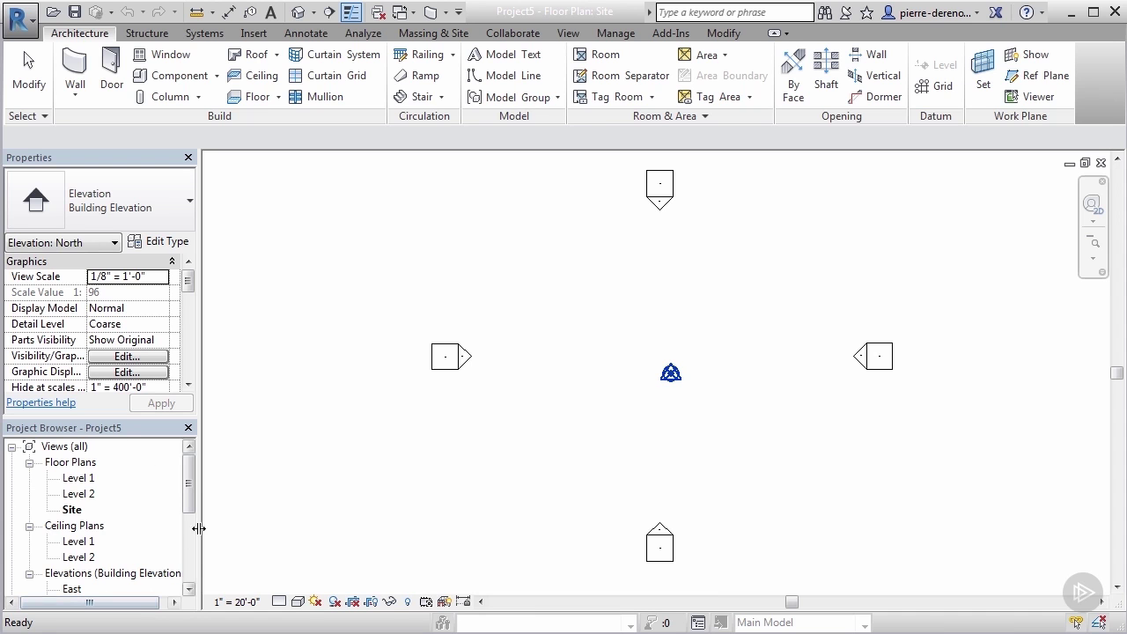
- Switch to the Level 1 floor plan and open Import CAD from the Insert tab
double_click(81, 480)
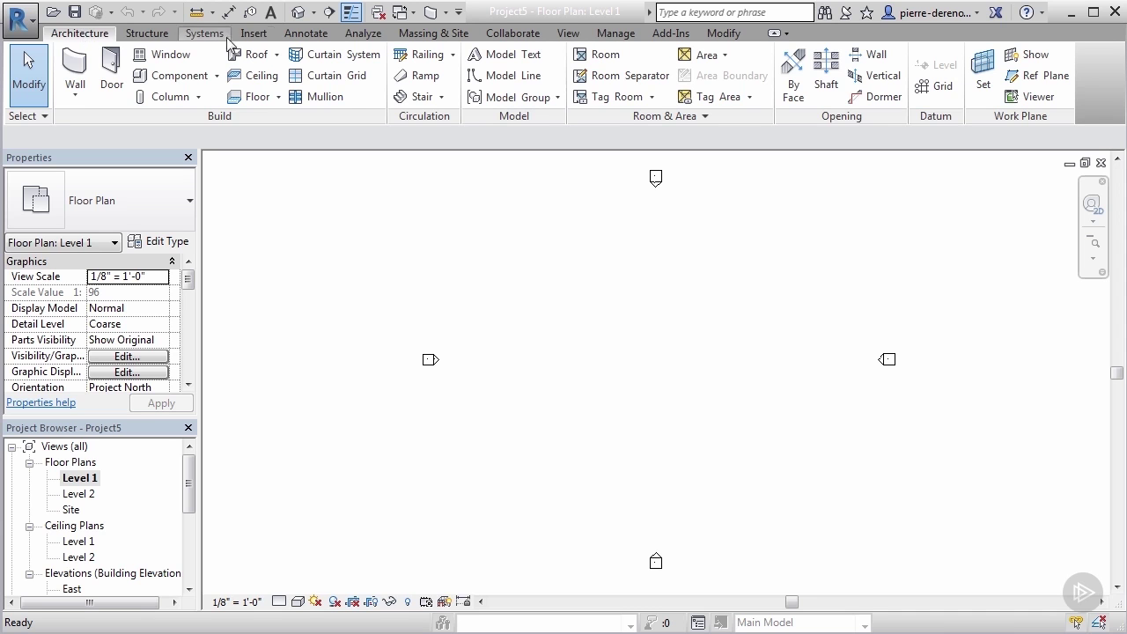
left_click(253, 35)
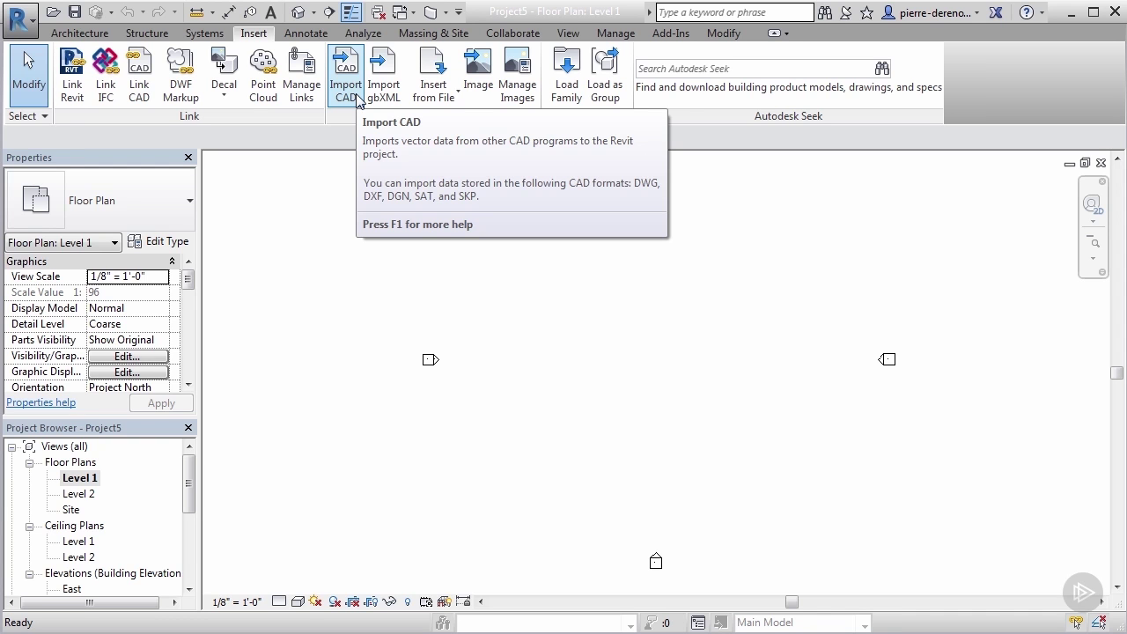
left_click(346, 85)
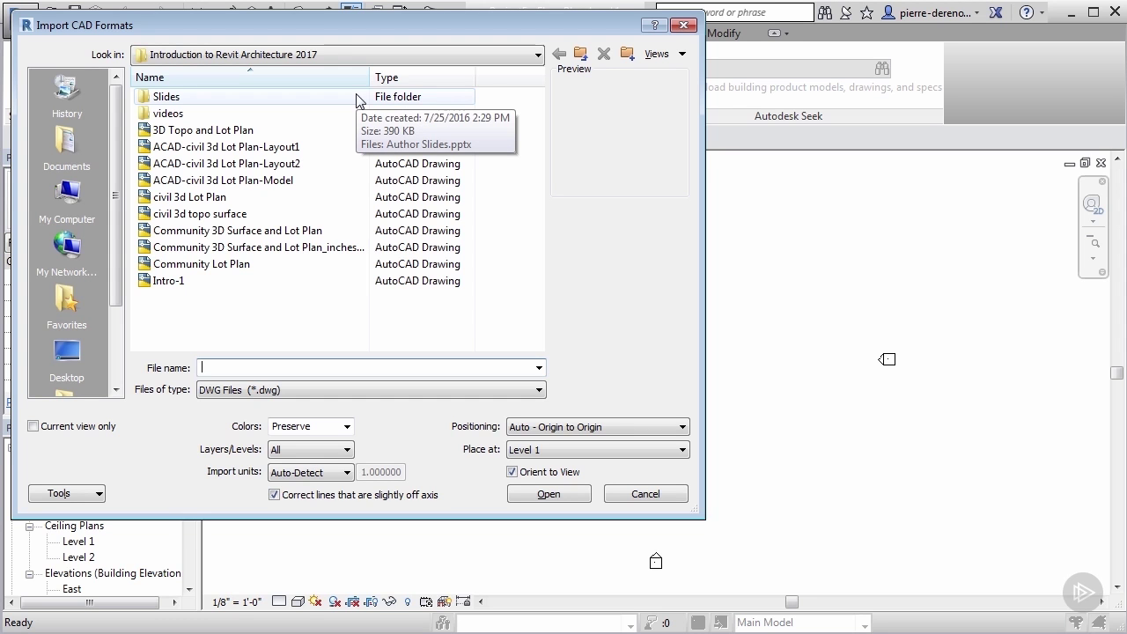
- Import 'Community 3D Surface and Lot Plan.dwg' from the Import CAD Formats dialog
left_click(259, 234)
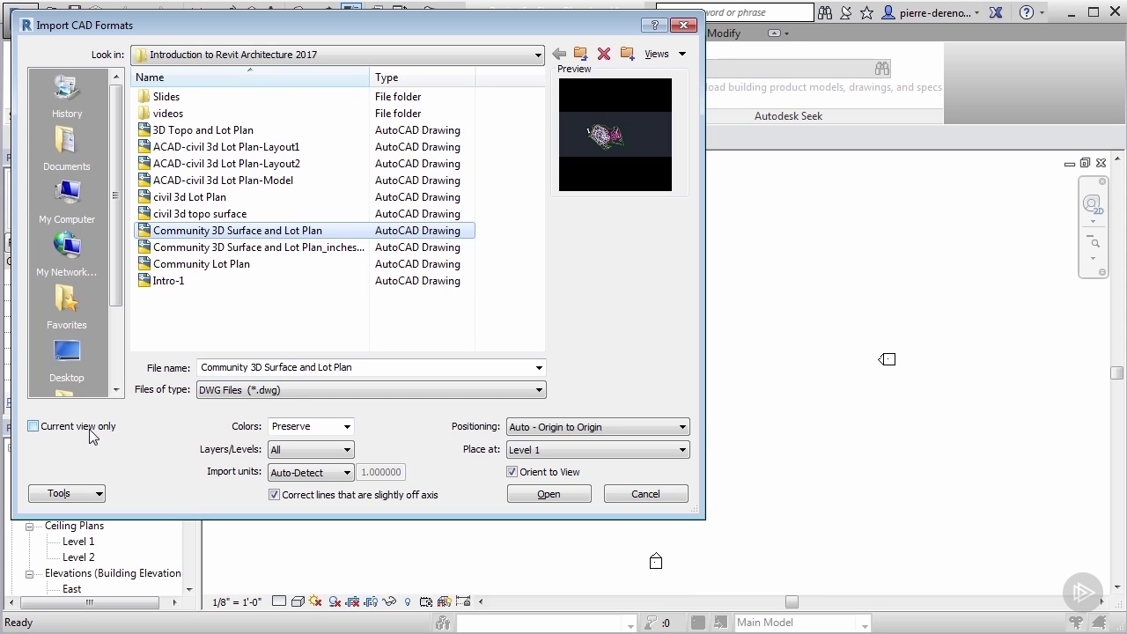
left_click(545, 496)
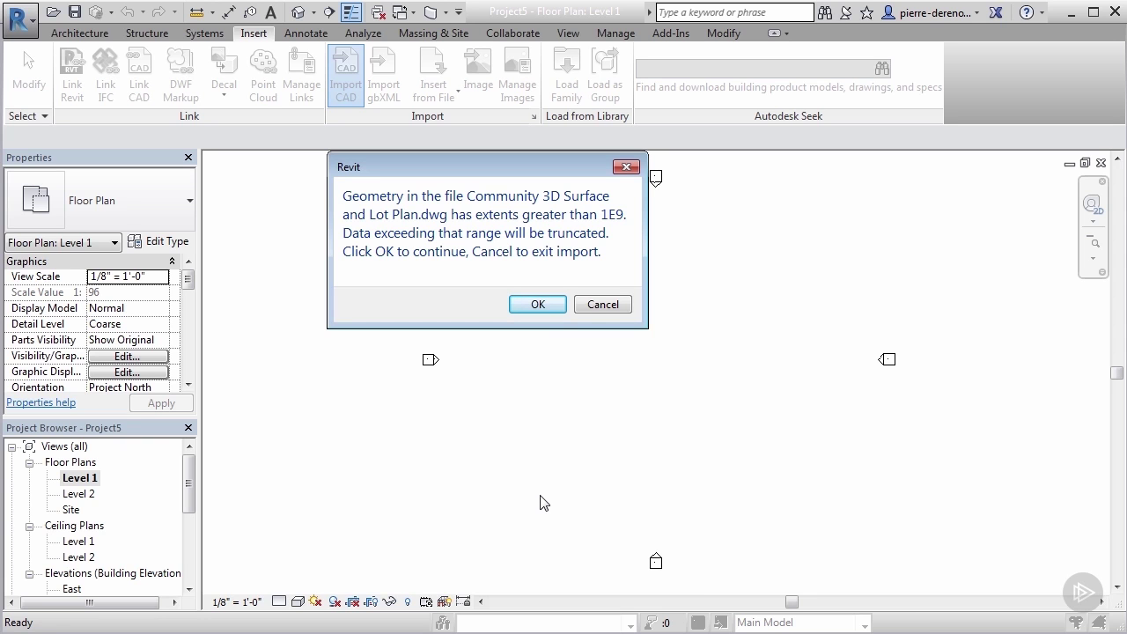
- Accept the 1E9 truncation, then dismiss the lost-elements and import distance warnings
left_click(536, 304)
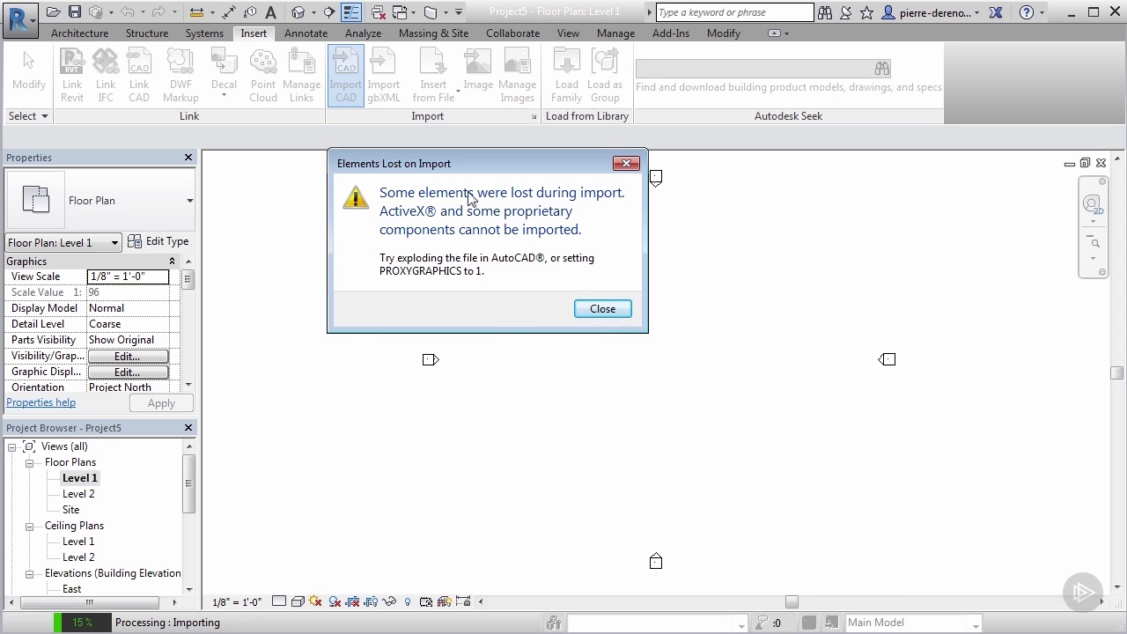
left_click(602, 309)
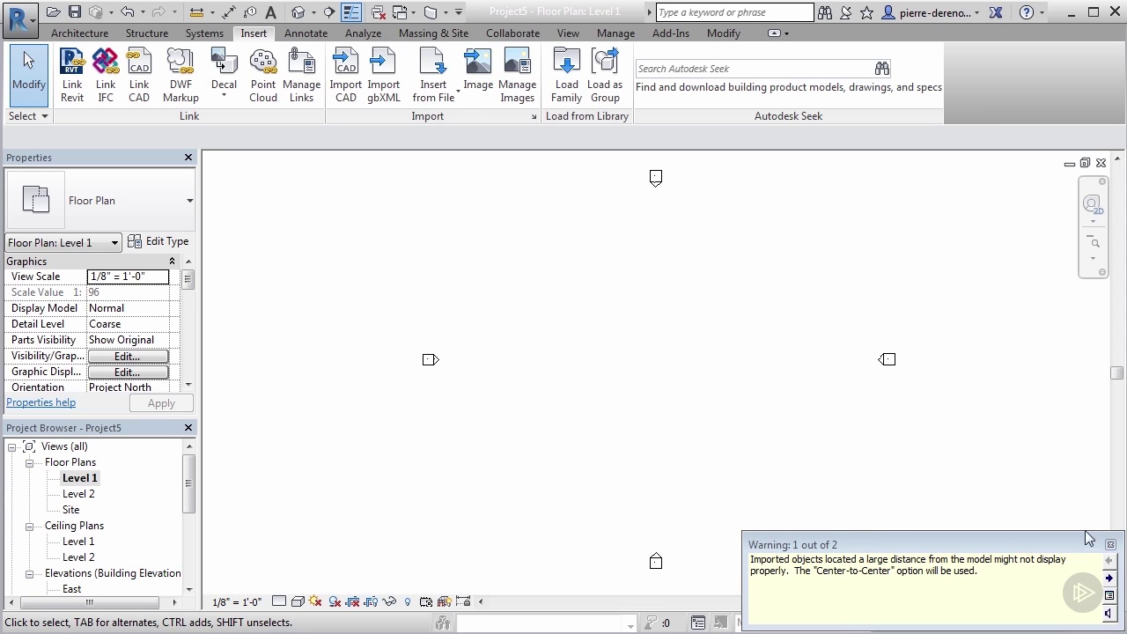
left_click(1110, 545)
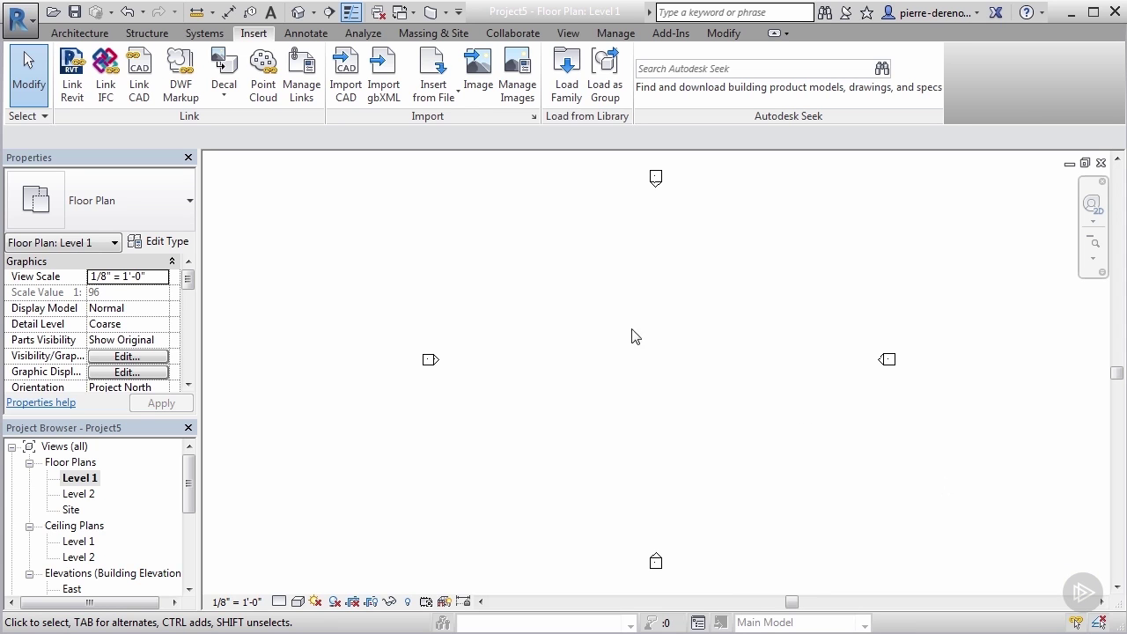
- Zoom to fit, then pan and zoom so the imported lot plan sits centred
right_click(552, 217)
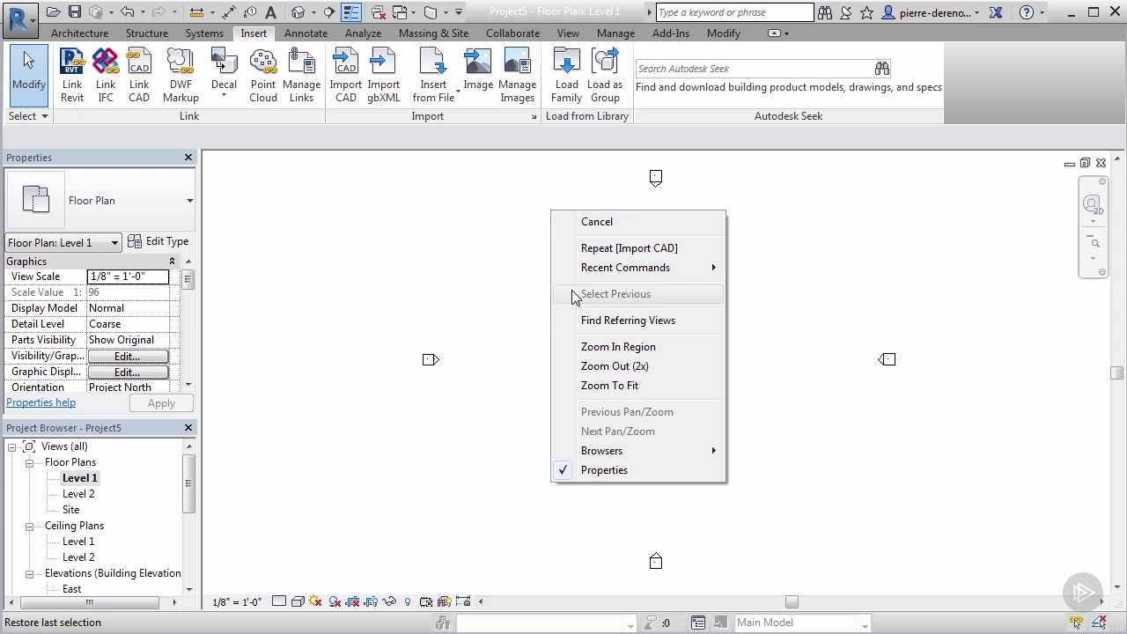
left_click(592, 385)
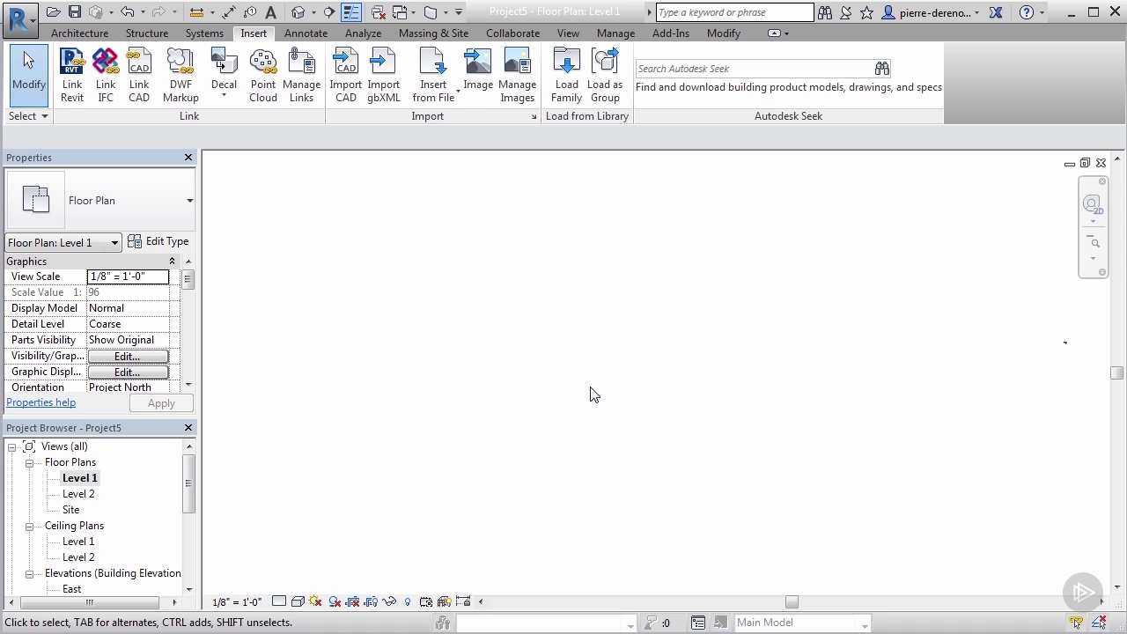
left_click(1067, 344)
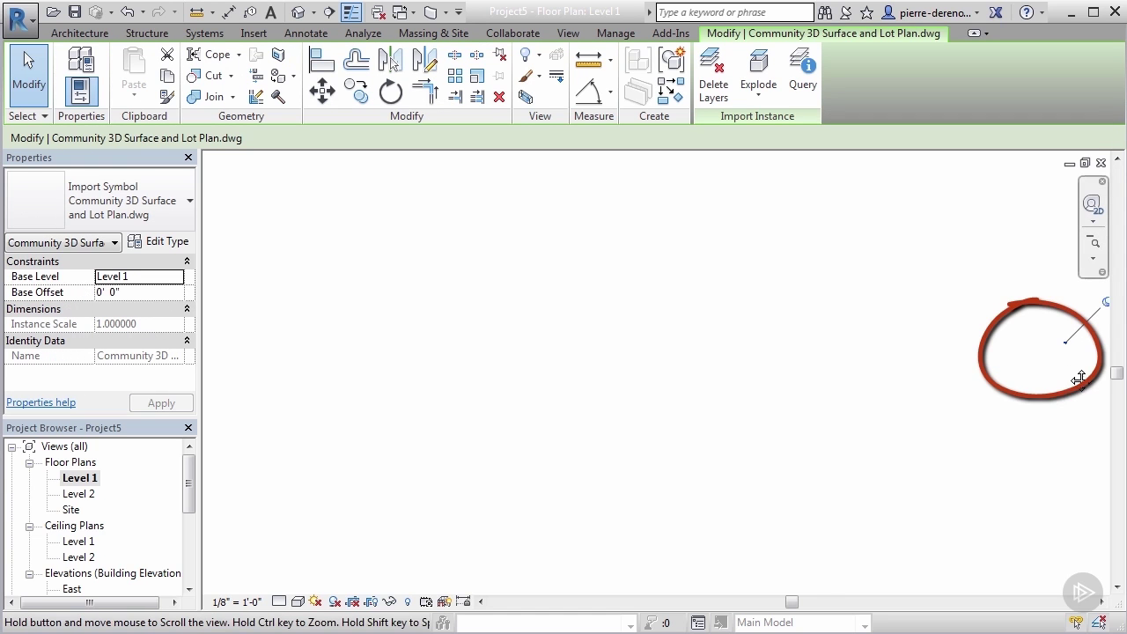
middle_click_drag(1080, 380, 586, 384)
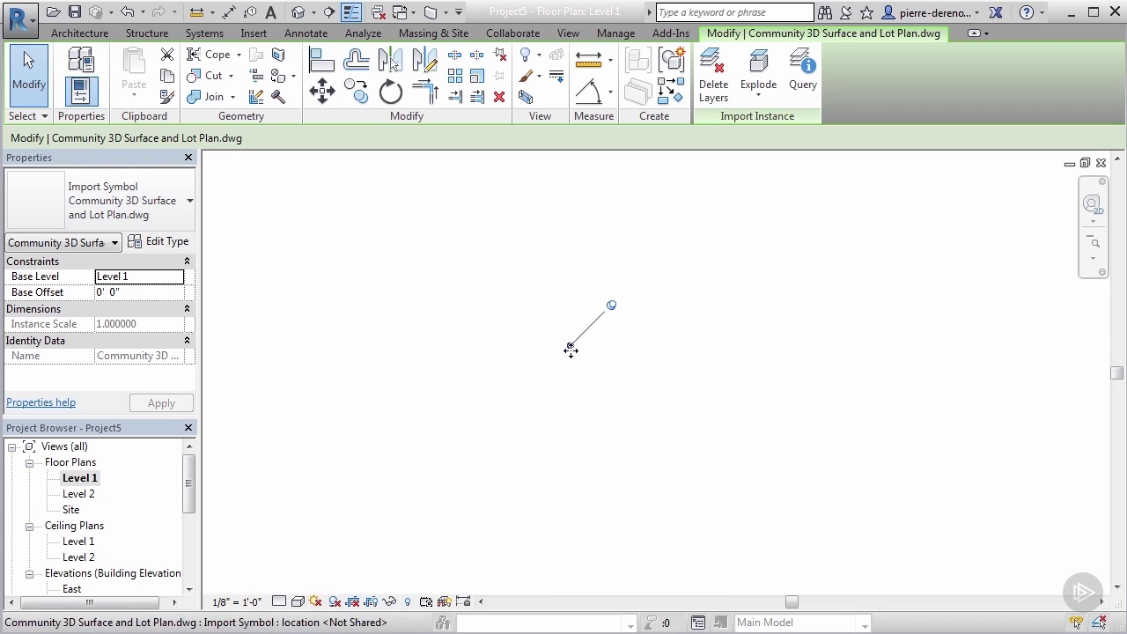
scroll(569, 347, "up", 3)
scroll(568, 345, "up", 5)
- Select the imported site plan and unpin it so it can be moved
left_click(895, 421)
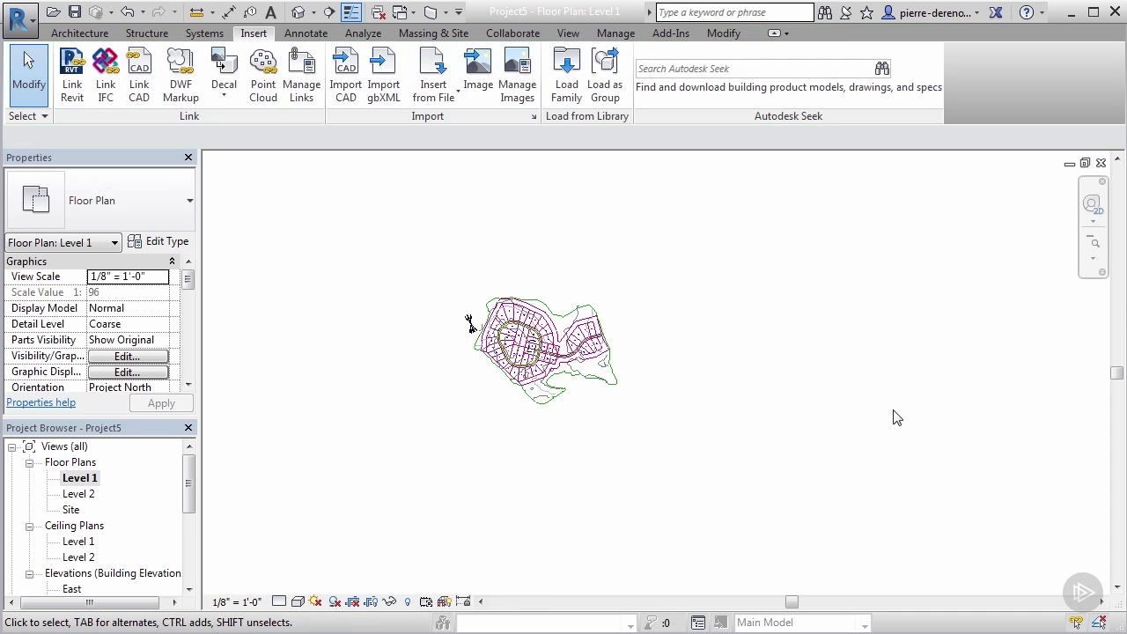
scroll(533, 336, "up", 4)
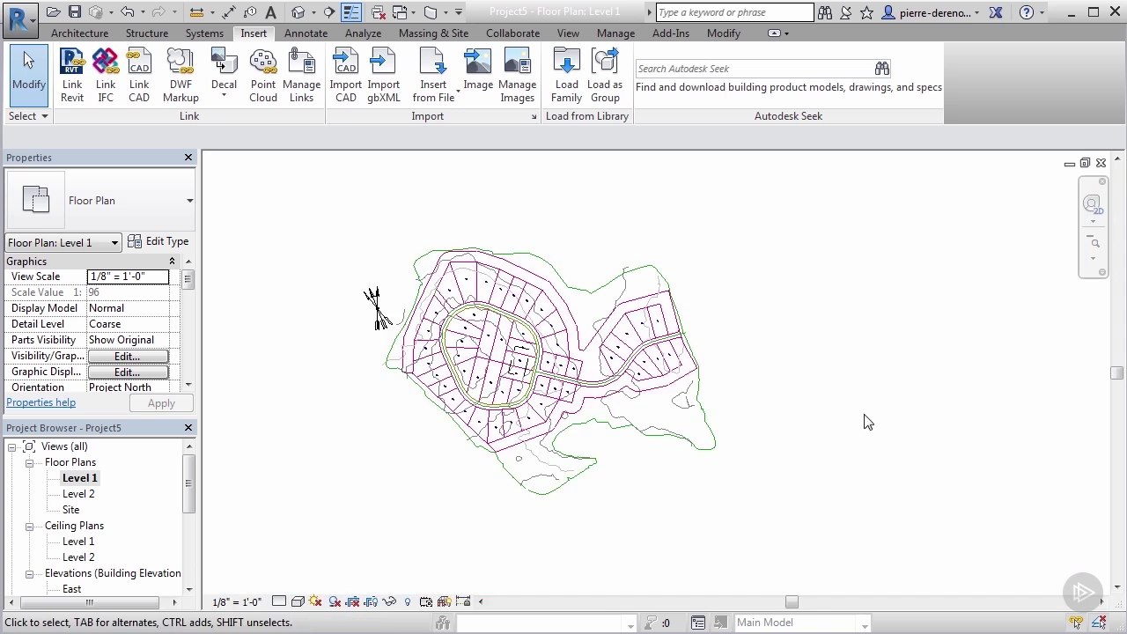
scroll(512, 364, "down", 5)
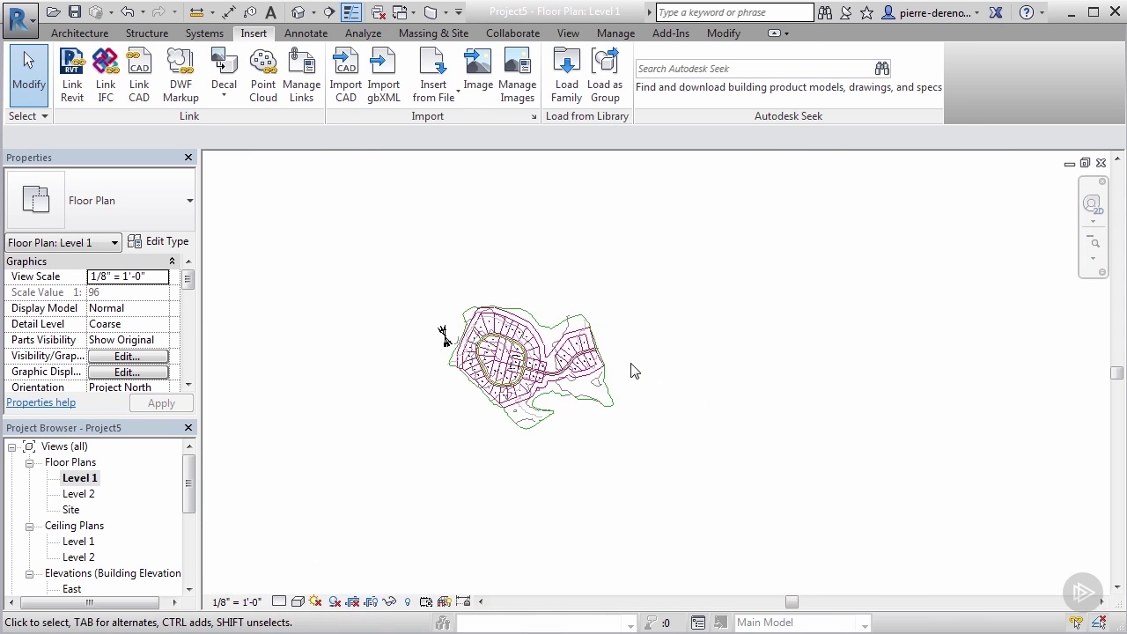
left_click(604, 358)
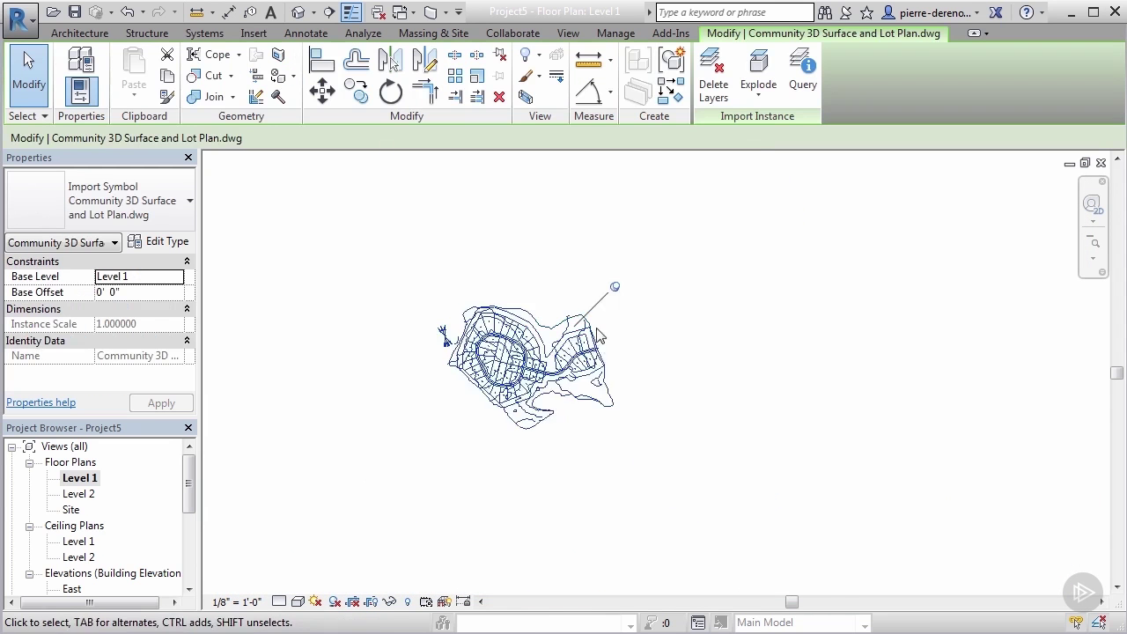
scroll(593, 327, "up", 5)
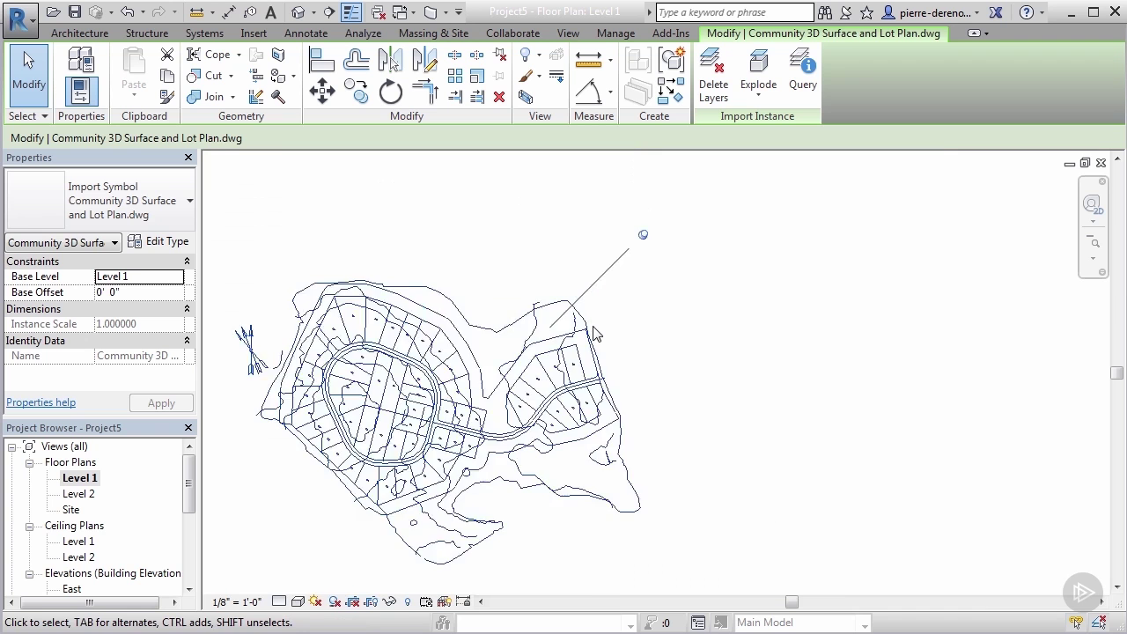
left_click(682, 166)
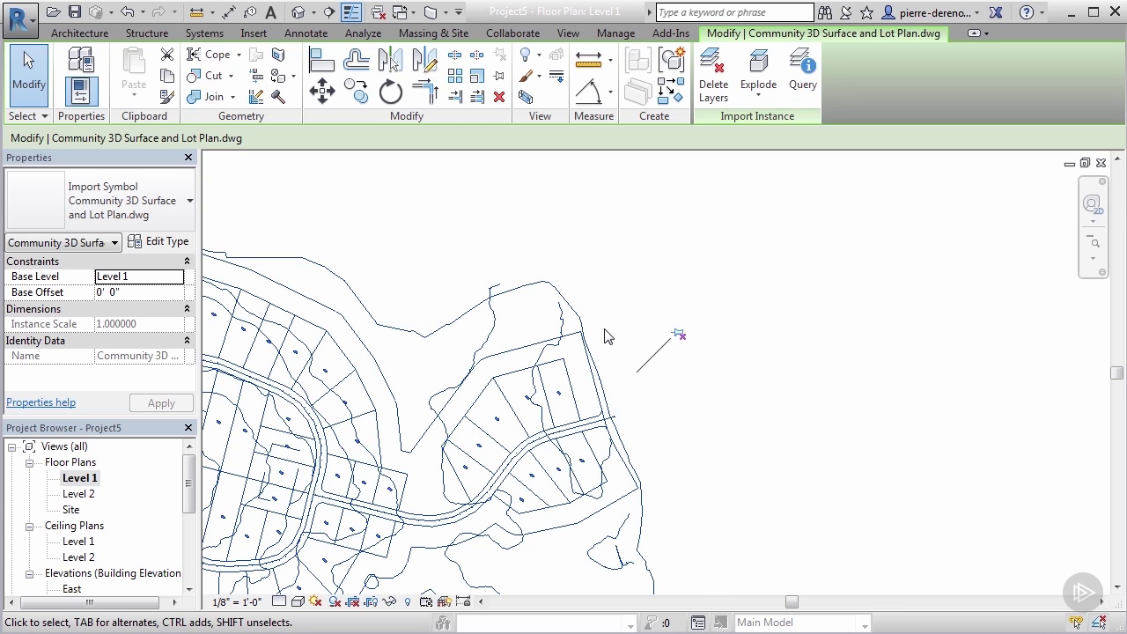
- Reselect the import and start Measure Between Two References on the lots
scroll(605, 335, "down", 4)
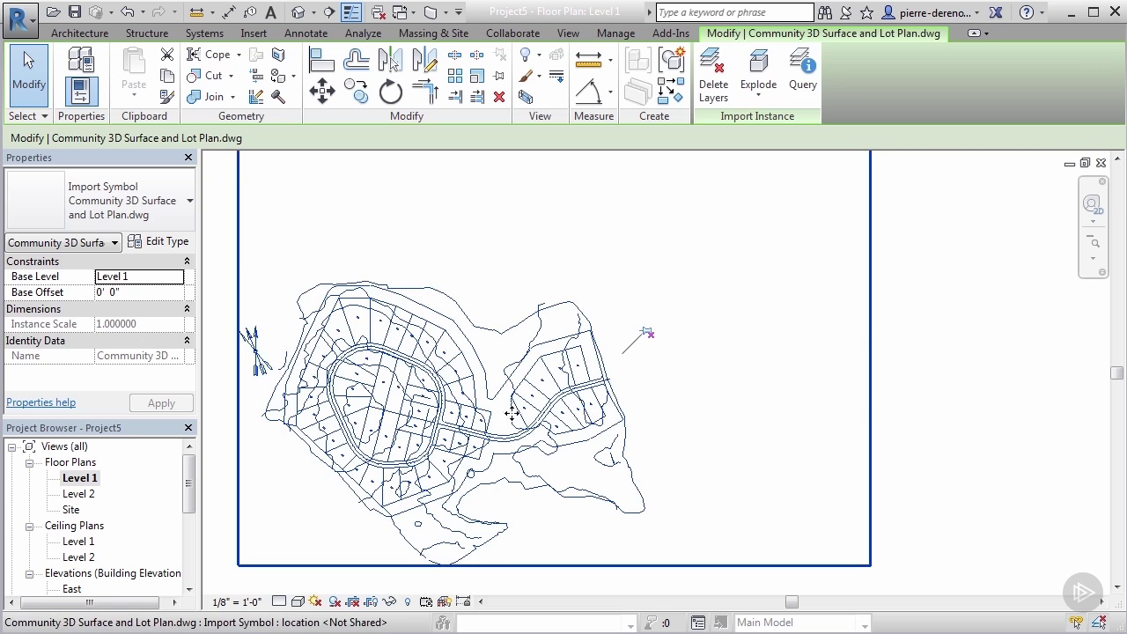
scroll(519, 415, "down", 1)
left_click(828, 408)
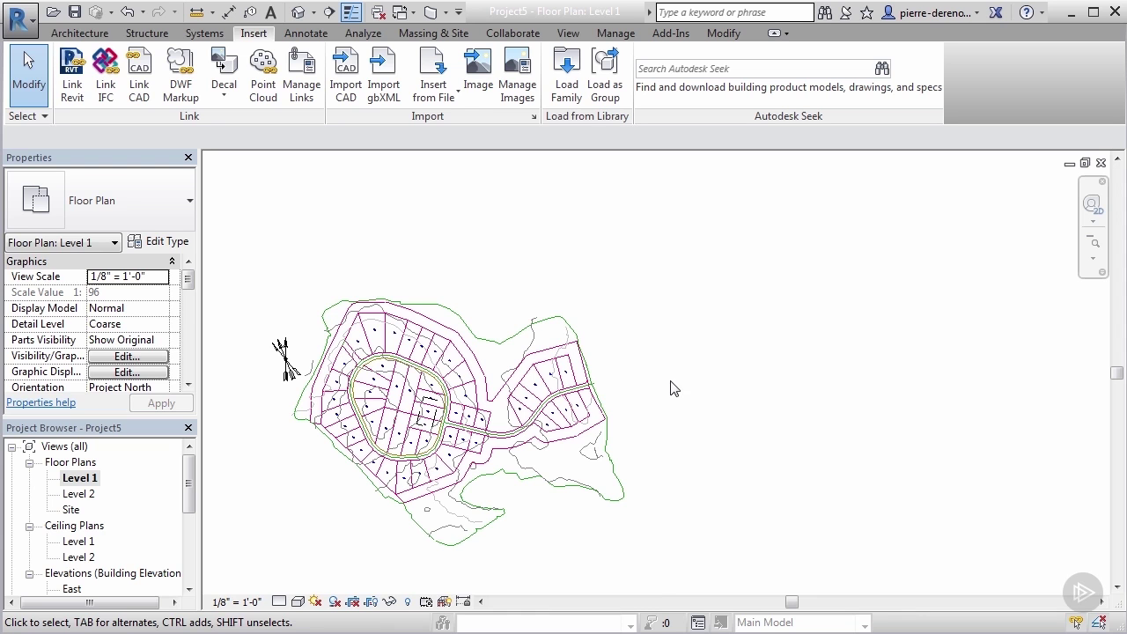
left_click(423, 311)
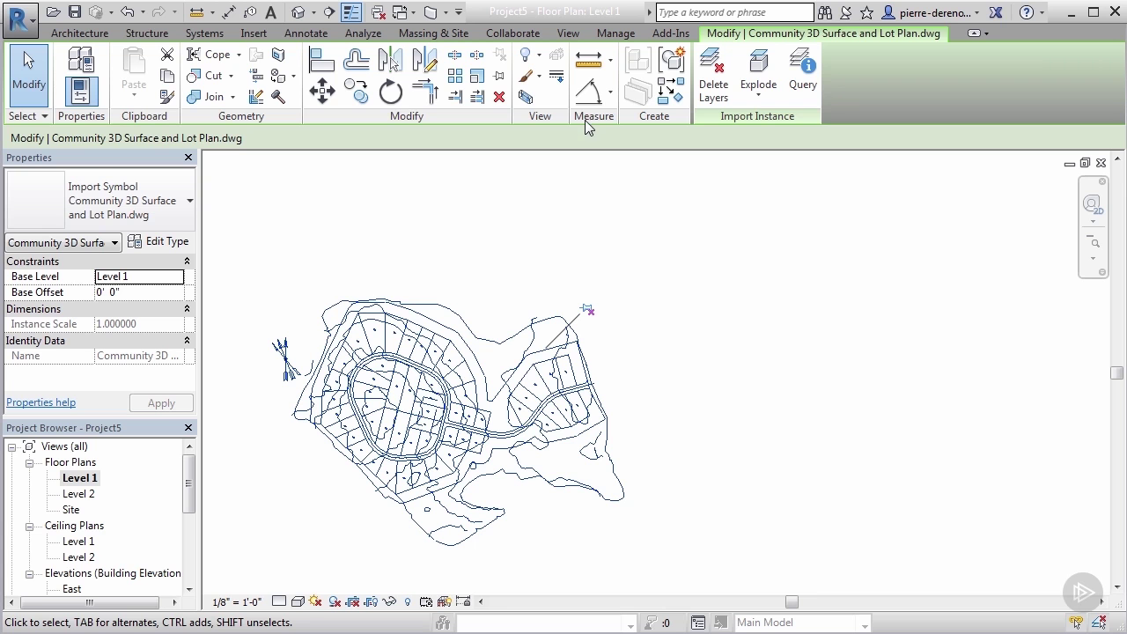
left_click(588, 62)
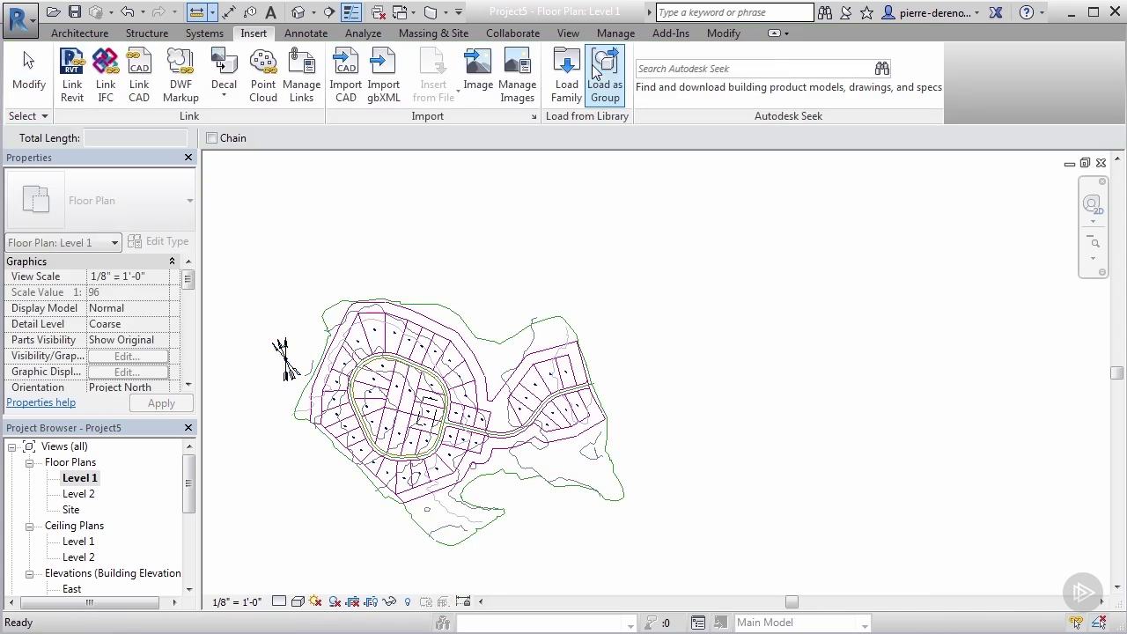
scroll(427, 403, "up", 2)
scroll(426, 404, "up", 6)
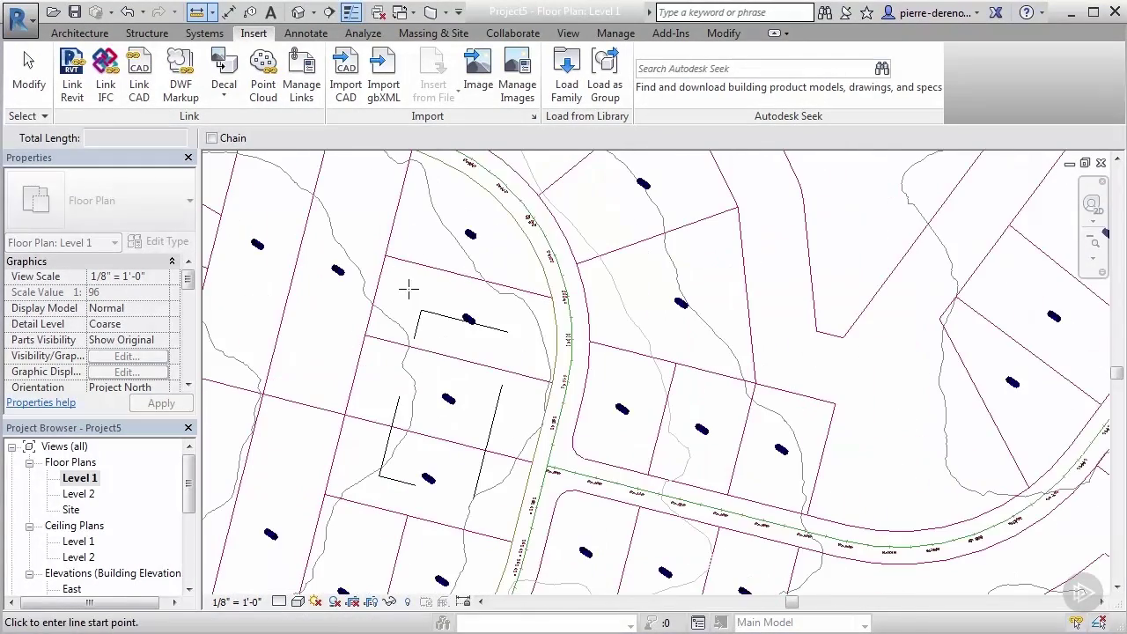
scroll(408, 288, "down", 2)
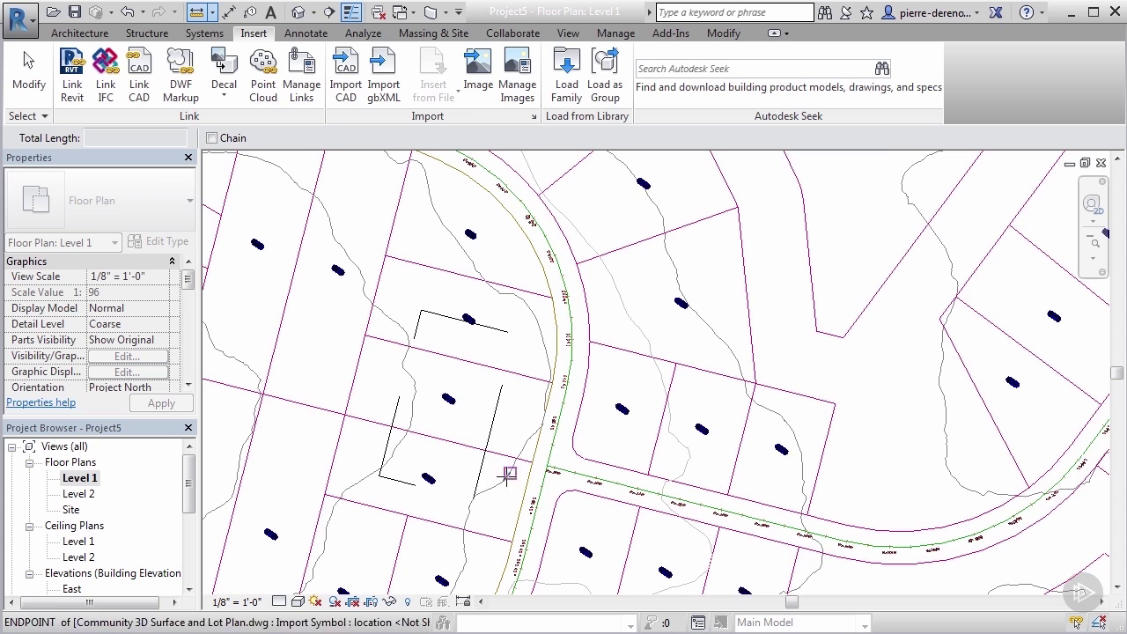
scroll(404, 282, "up", 2)
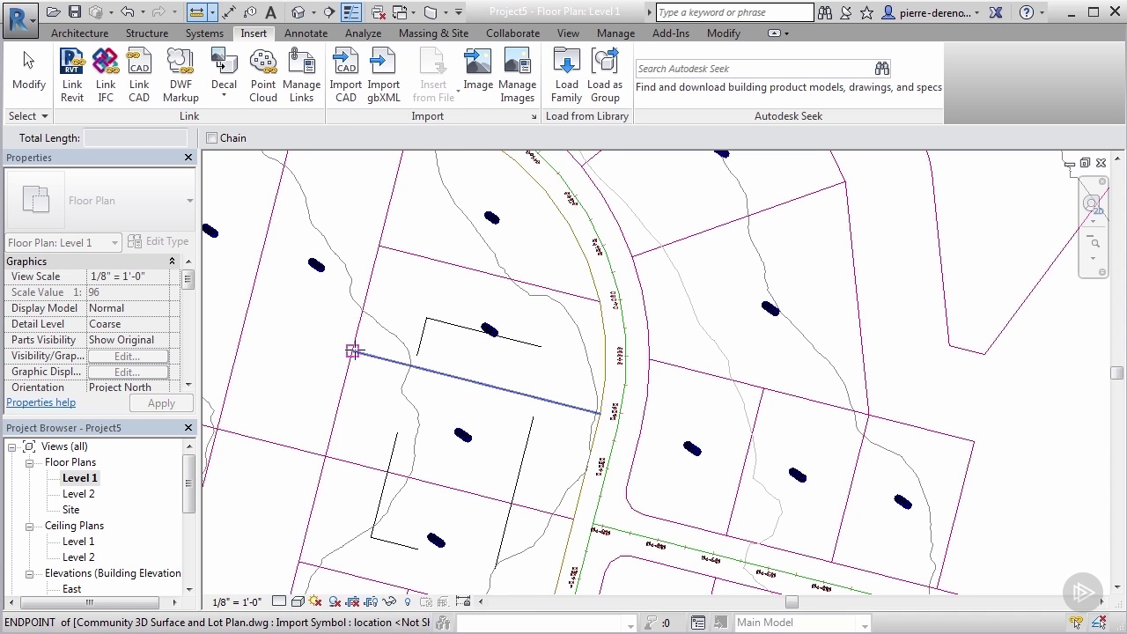
left_click(353, 351)
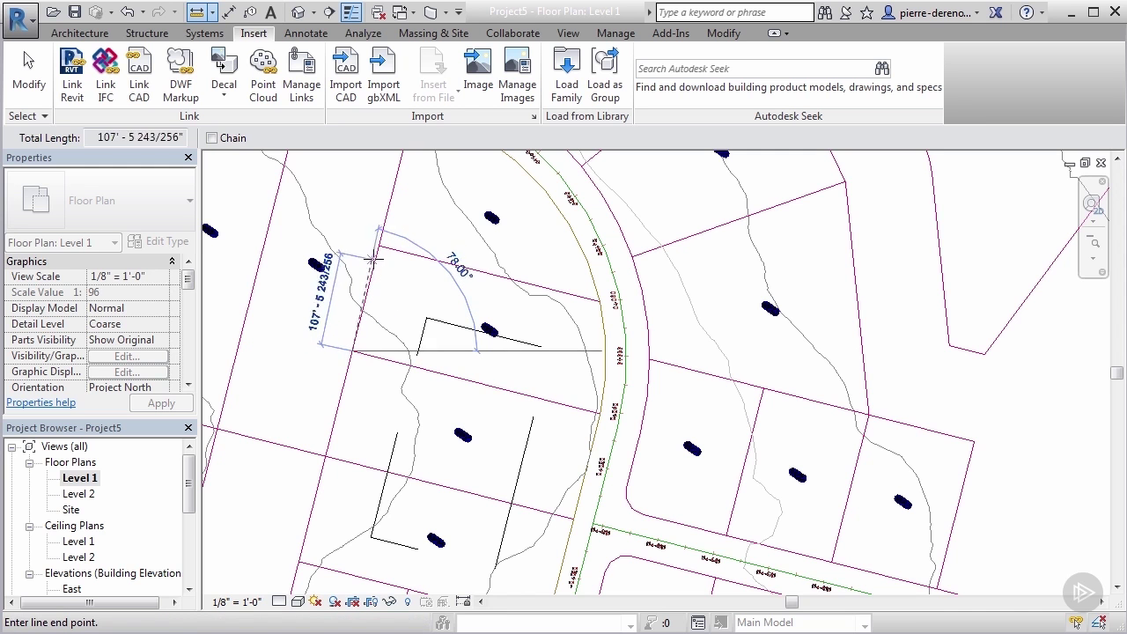
scroll(379, 247, "up", 4)
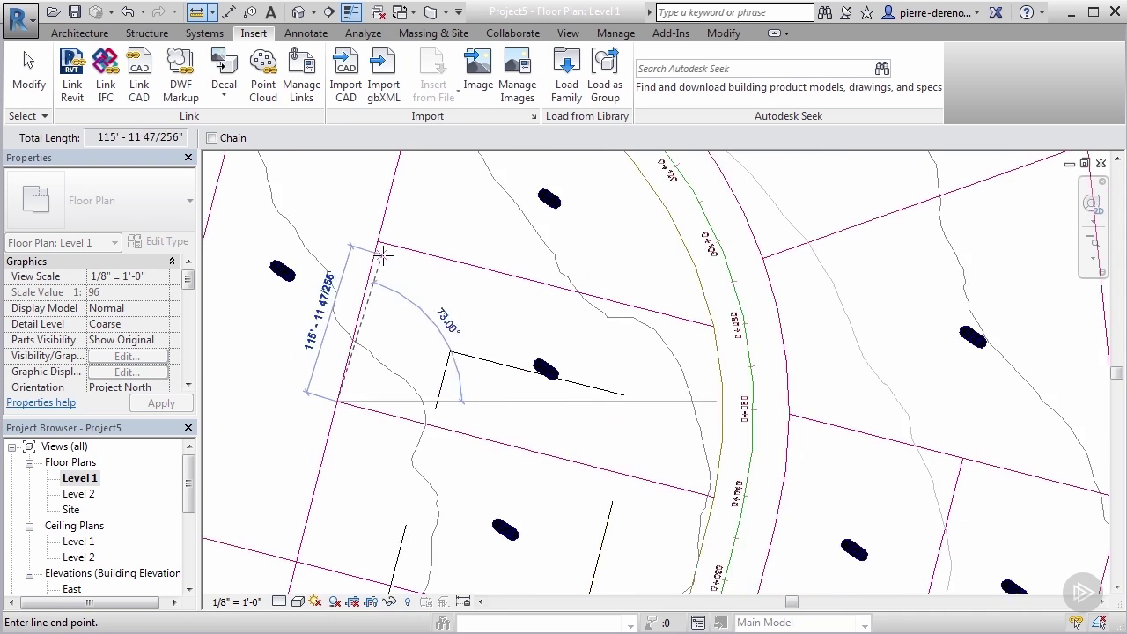
scroll(381, 238, "up", 4)
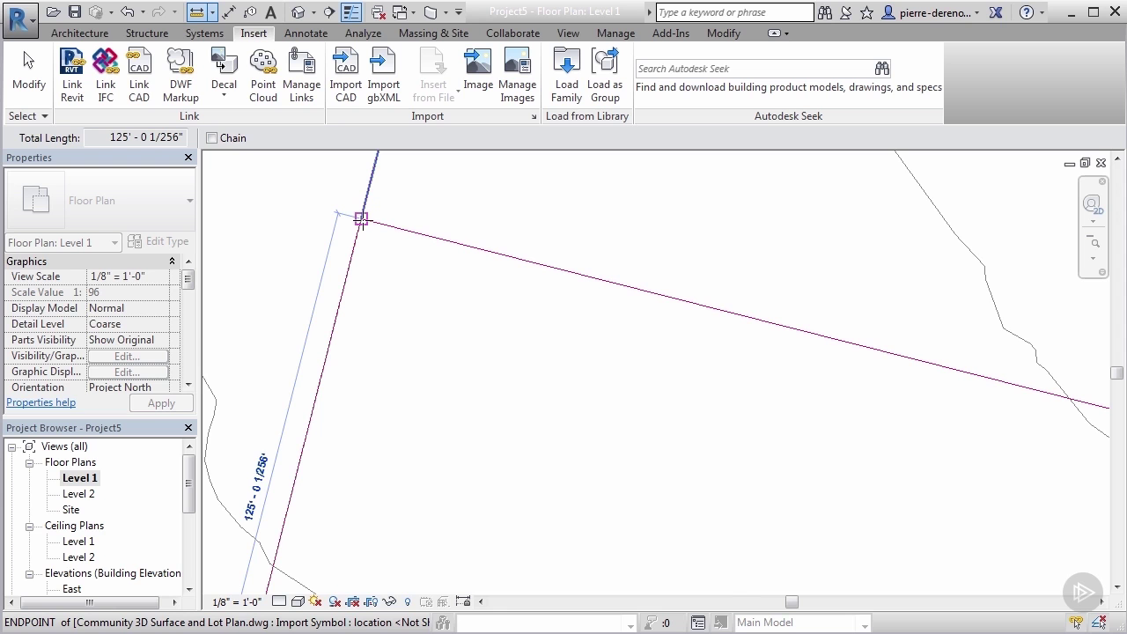
scroll(361, 219, "down", 3)
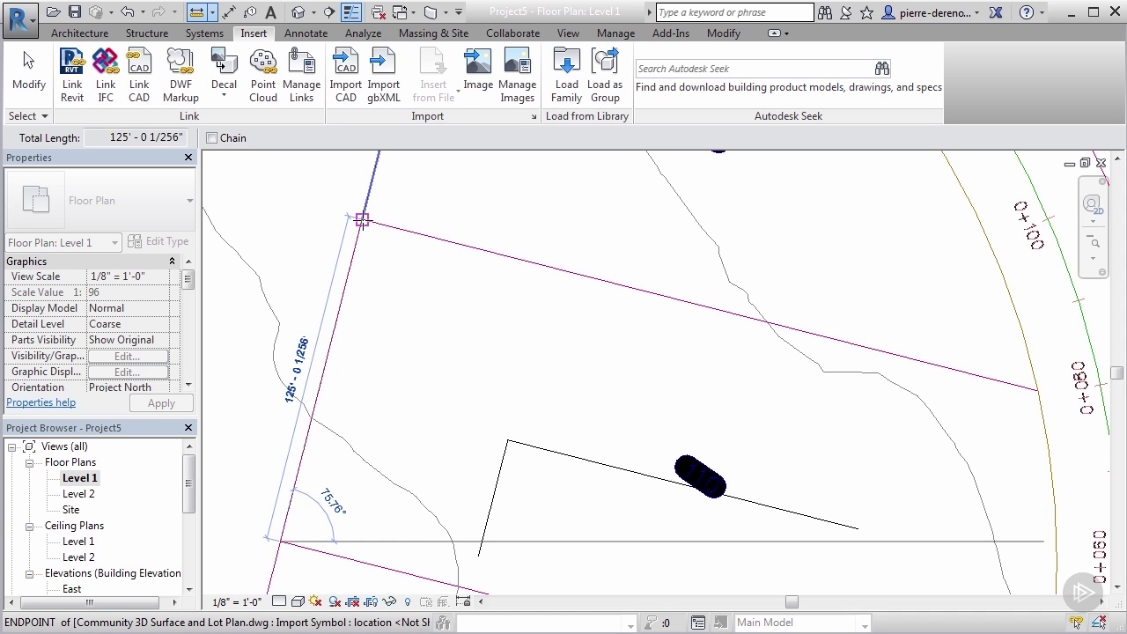
left_click(361, 219)
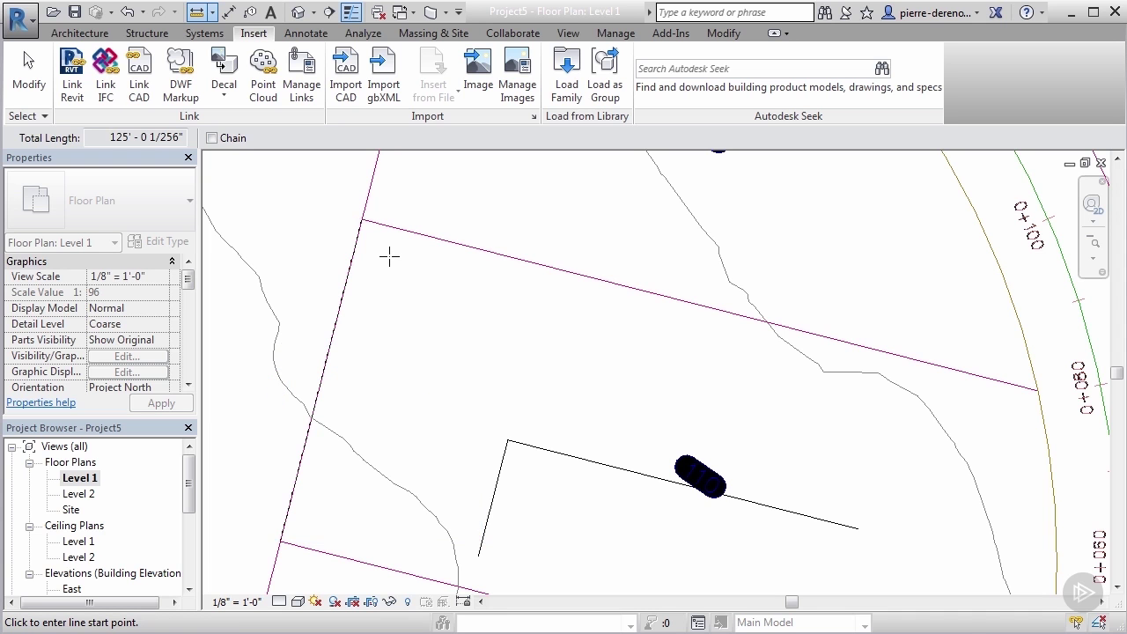
- Exit measuring, select the imported DWG, and start a graphical Scale on it
key("Escape")
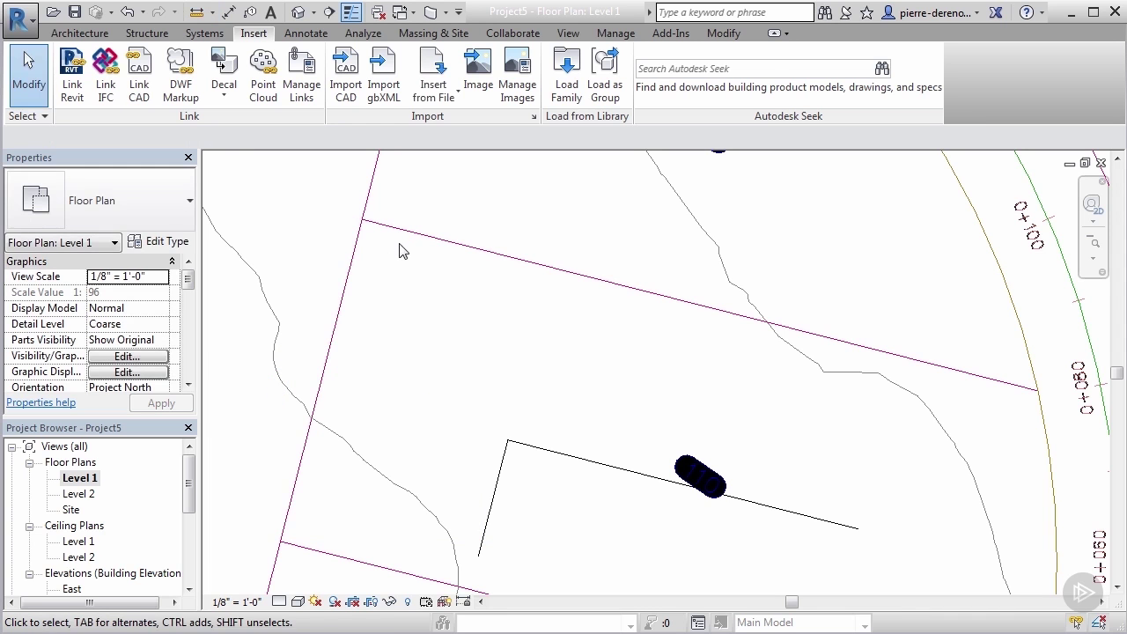
left_click(406, 237)
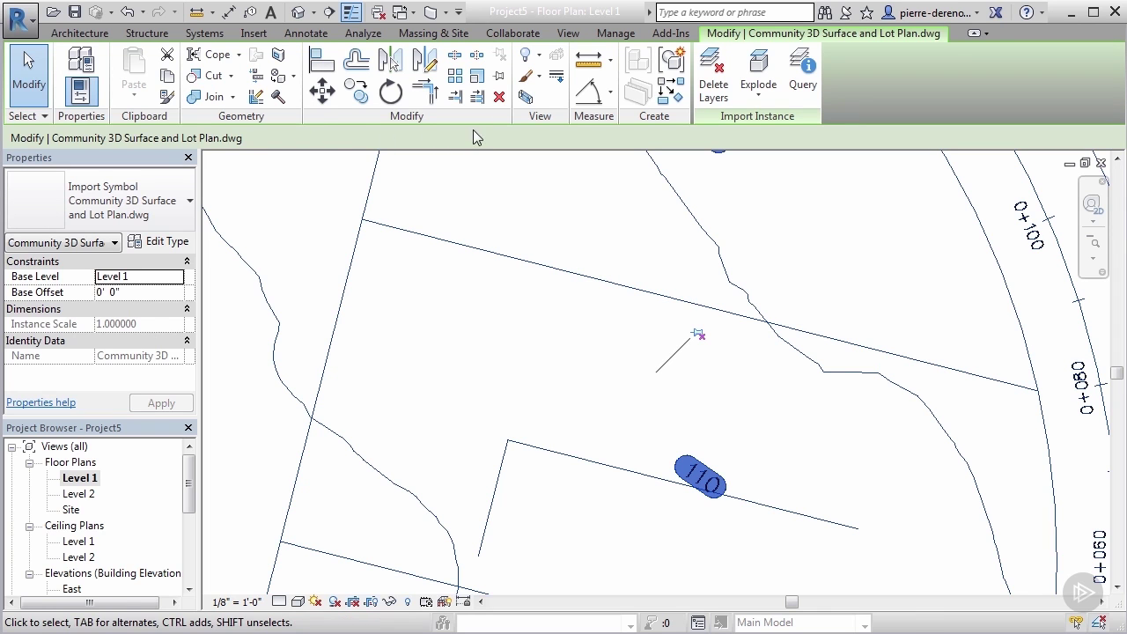
left_click(477, 78)
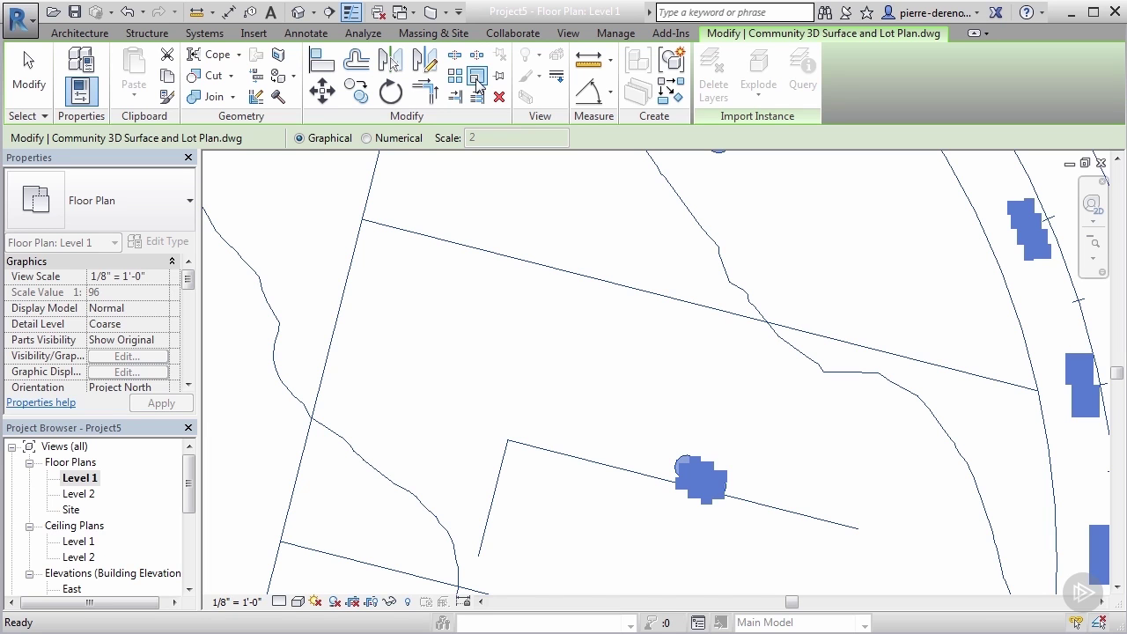
left_click(476, 78)
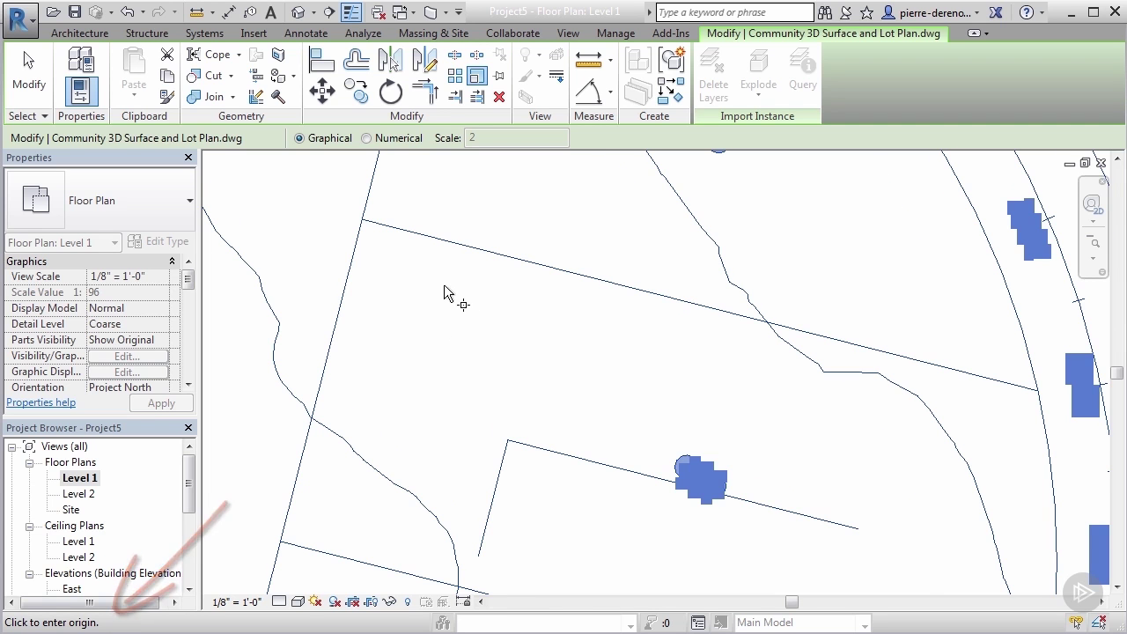
- Set the scale origin at one lot corner and the reference at the opposite corner
scroll(453, 294, "down", 3)
scroll(411, 337, "down", 4)
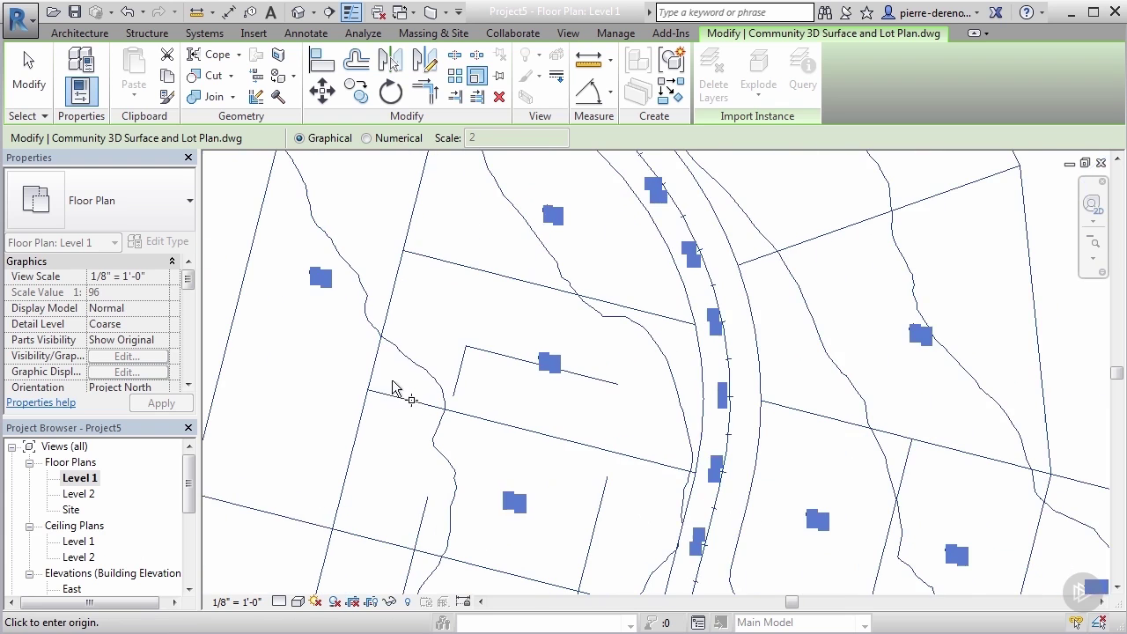
scroll(401, 387, "up", 2)
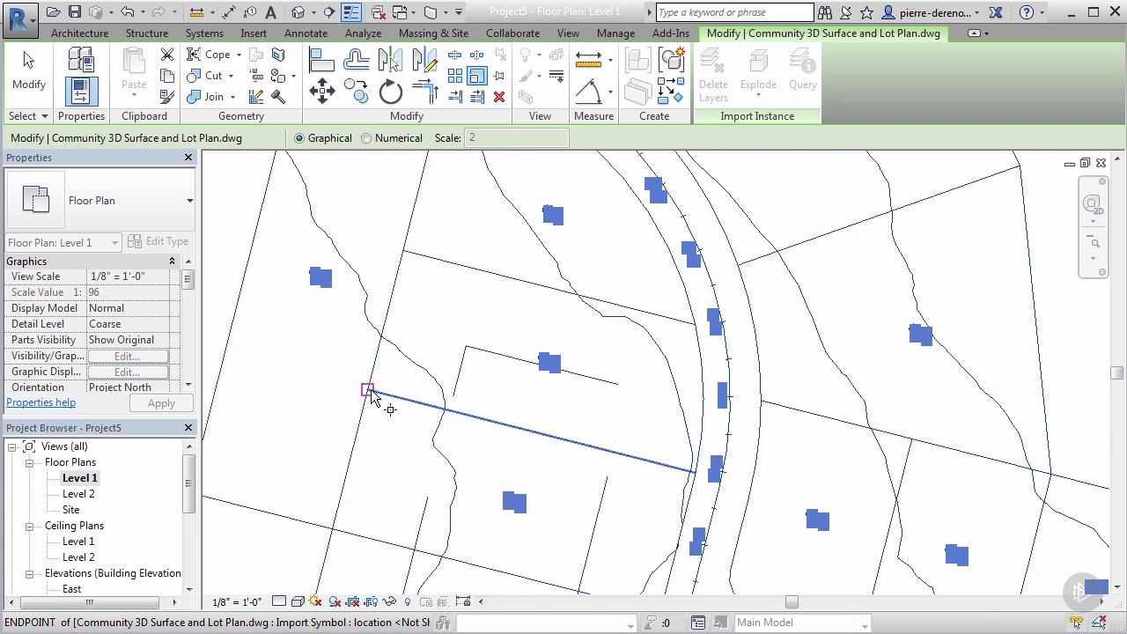
left_click(369, 390)
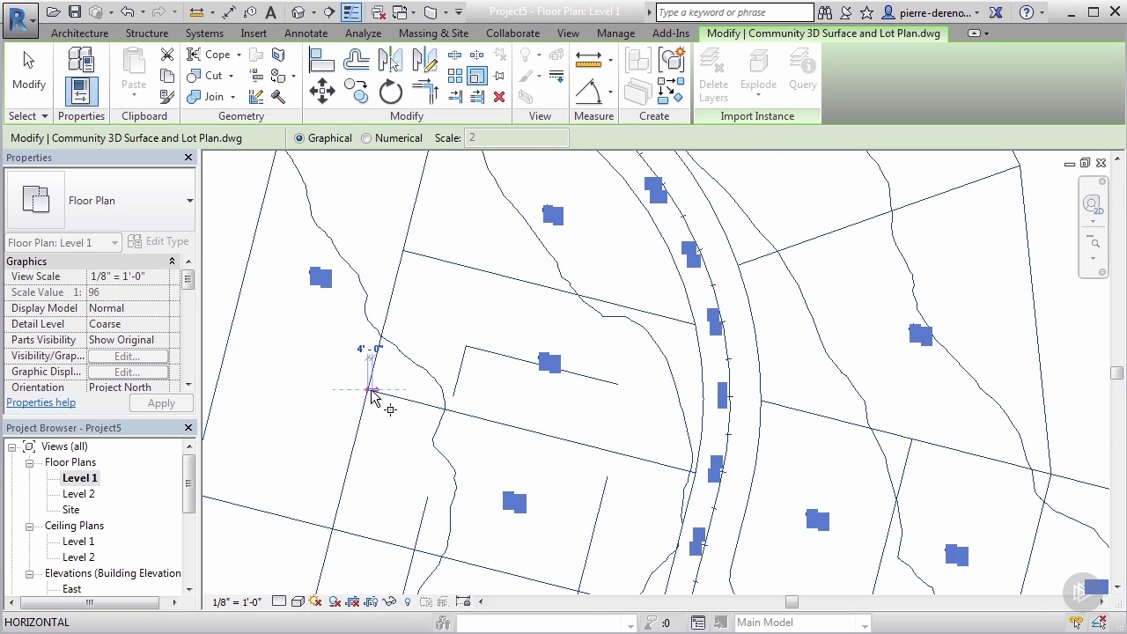
left_click(367, 263)
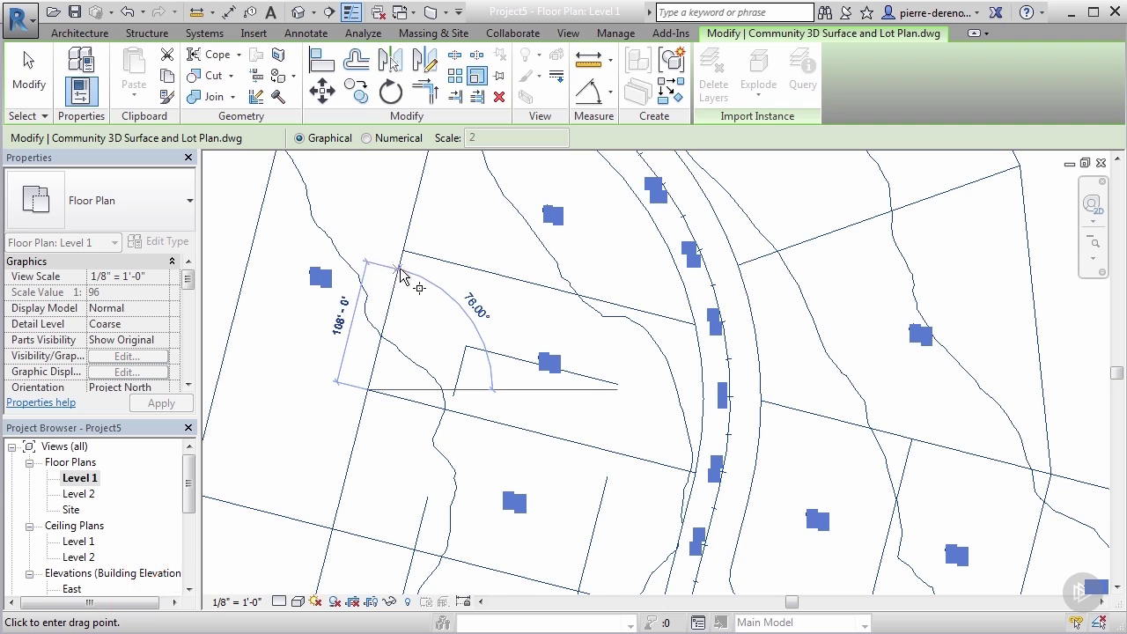
scroll(402, 261, "up", 4)
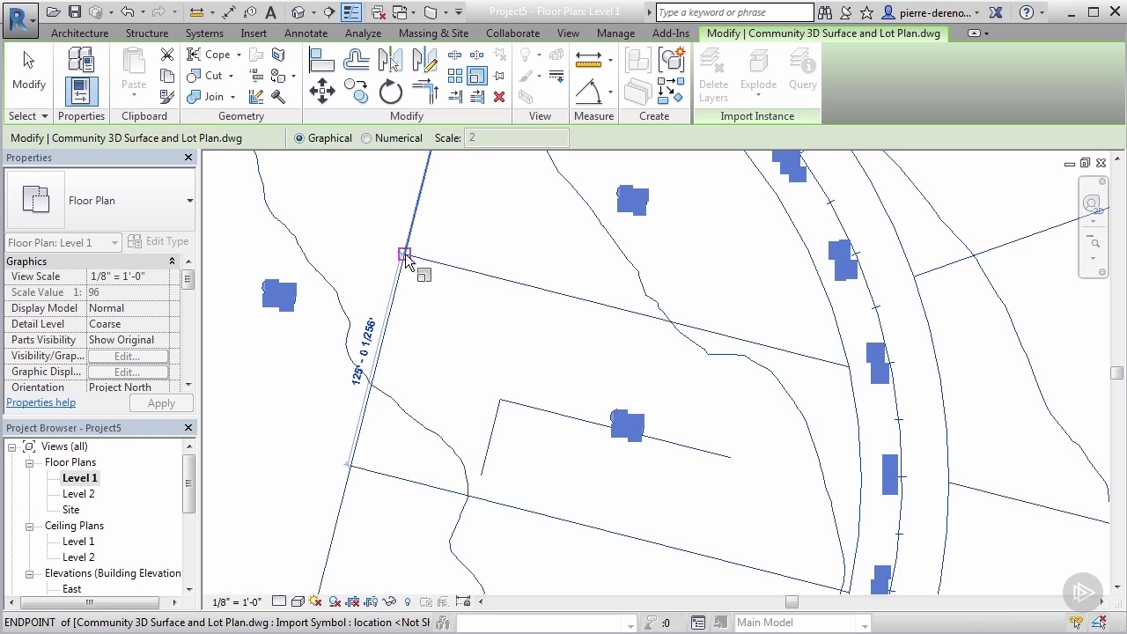
scroll(404, 256, "down", 1)
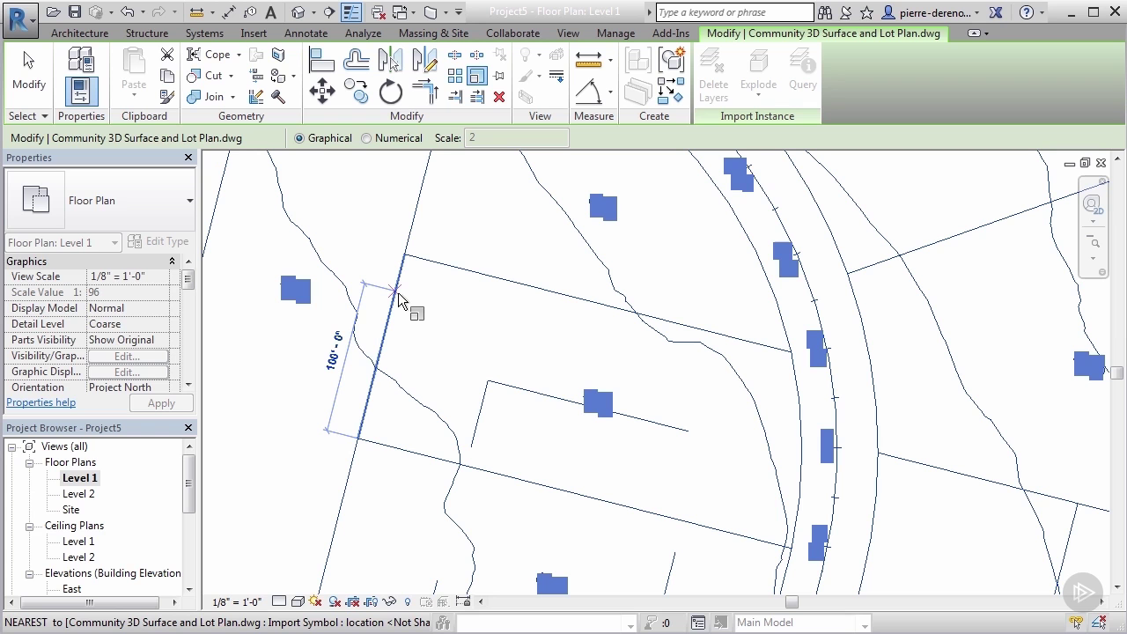
- Enter 75' as the new length to scale the lot plan down
type("75'")
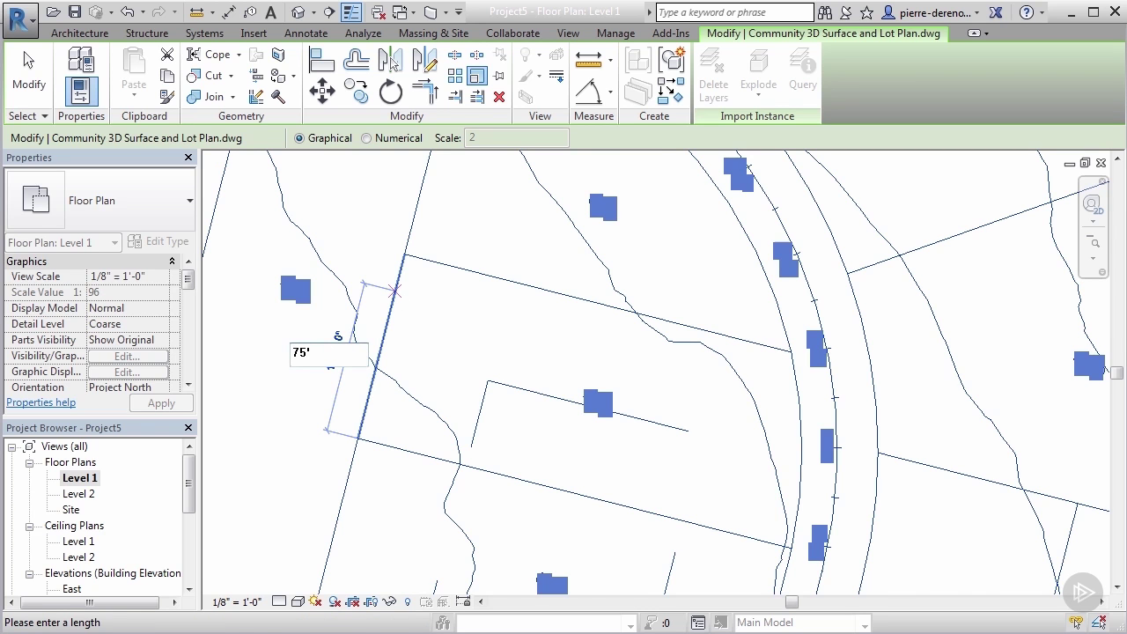
key("Return")
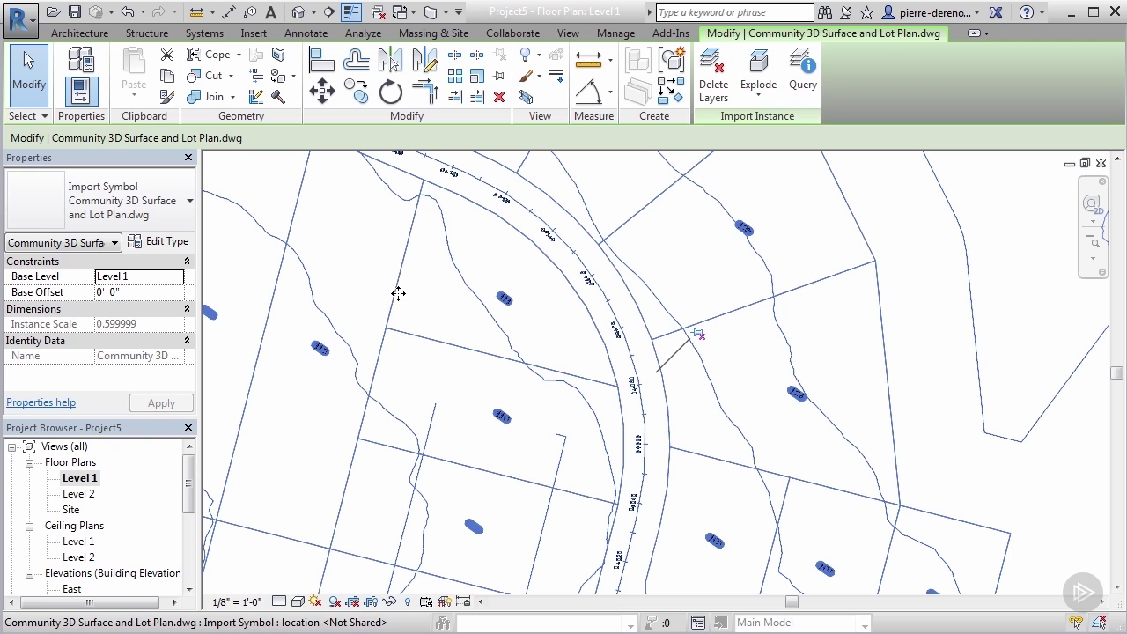
left_click(28, 74)
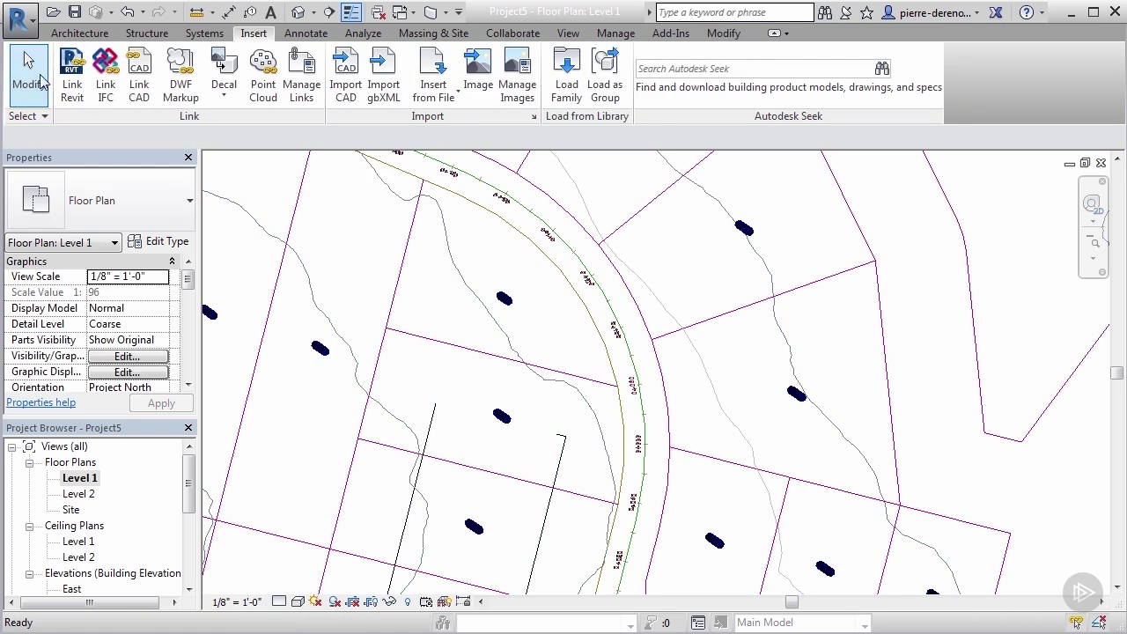
- Measure the lot side between its corners, confirming about 75' (75' - 1 9/16")
left_click(441, 350)
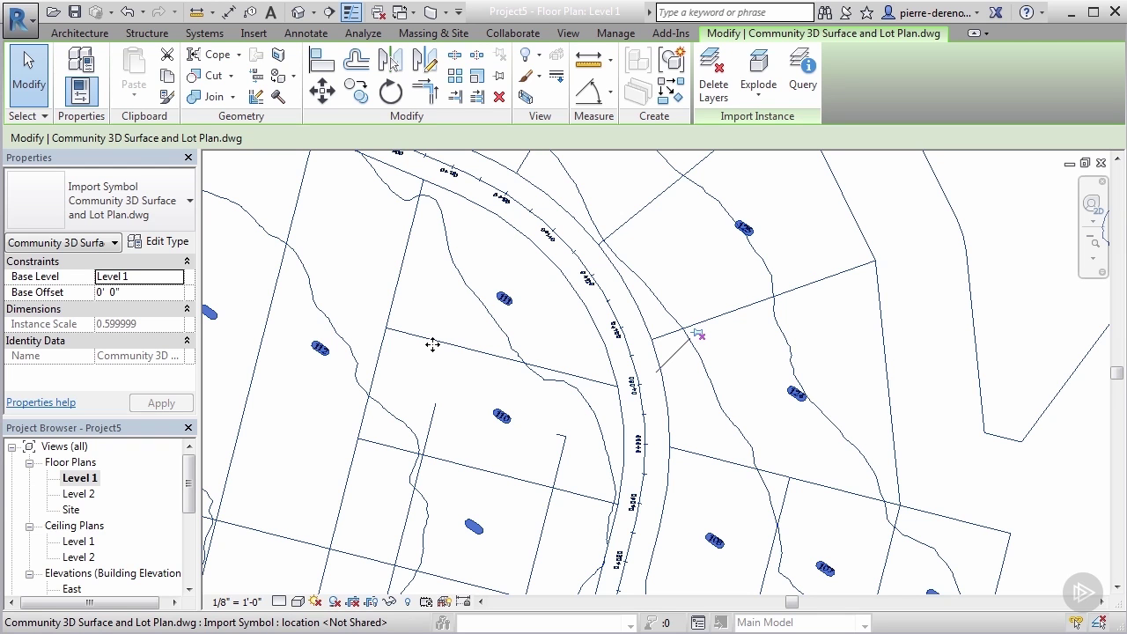
left_click(588, 71)
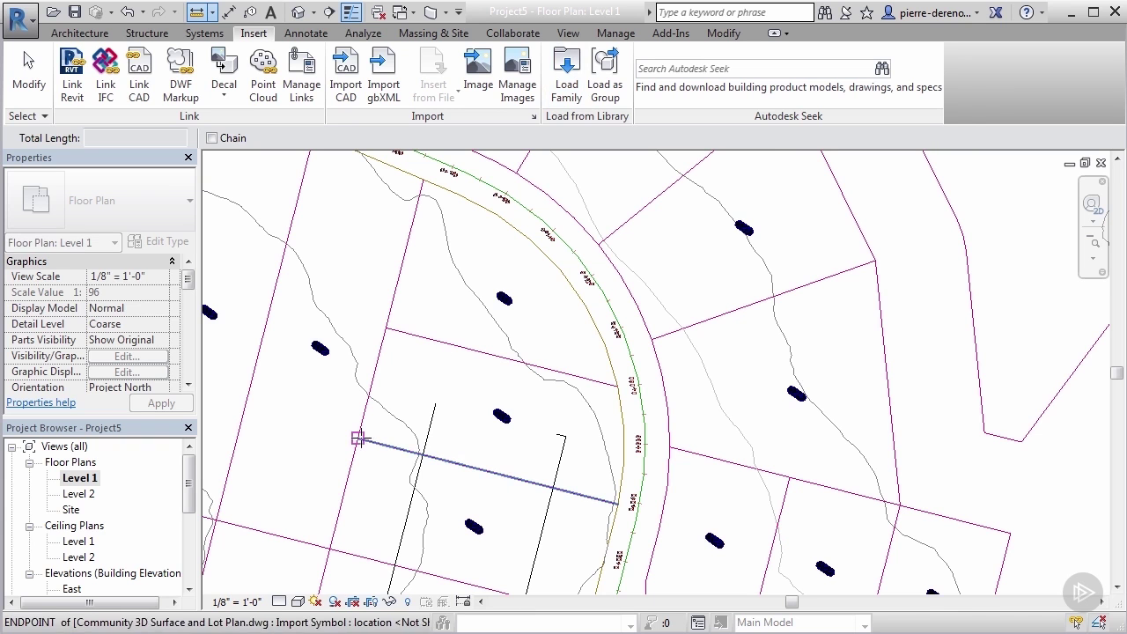
left_click(360, 437)
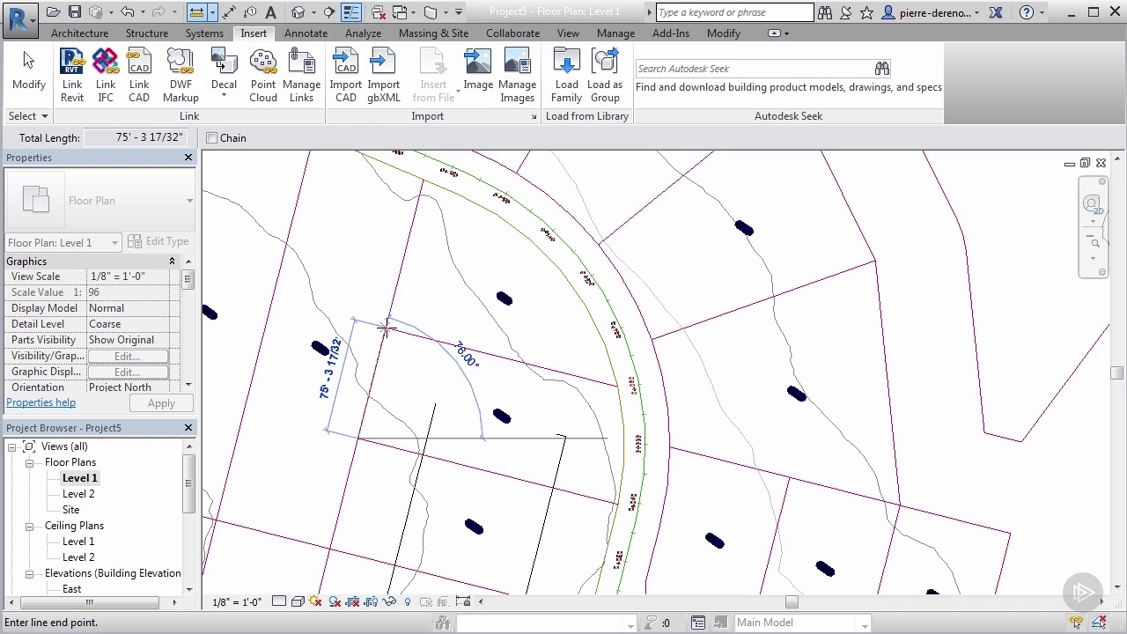
scroll(385, 328, "up", 3)
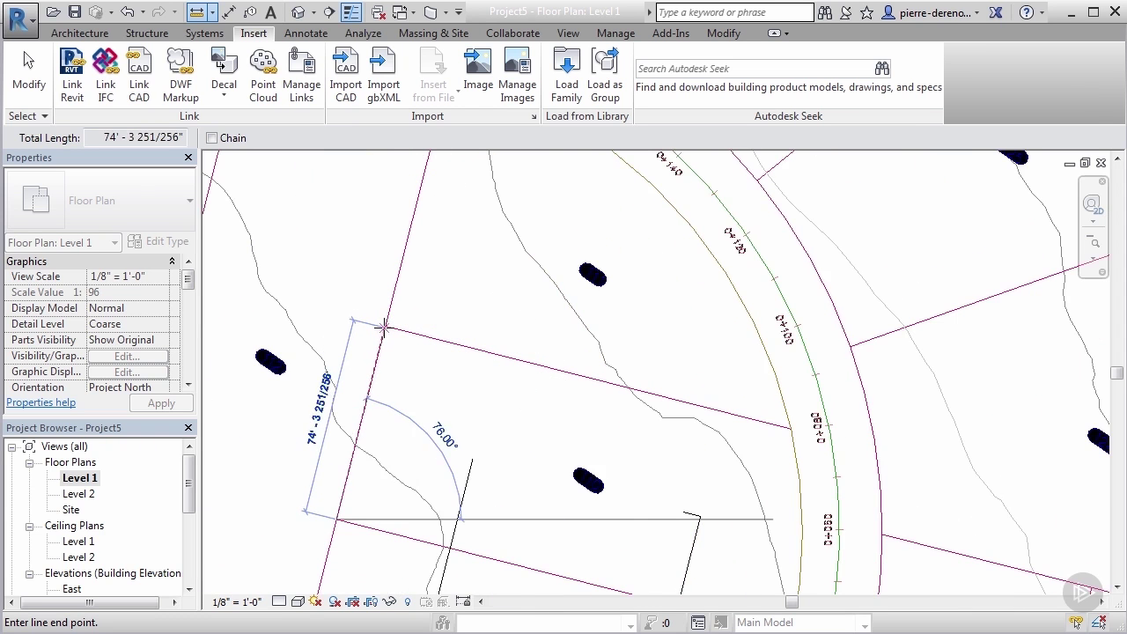
scroll(385, 327, "up", 3)
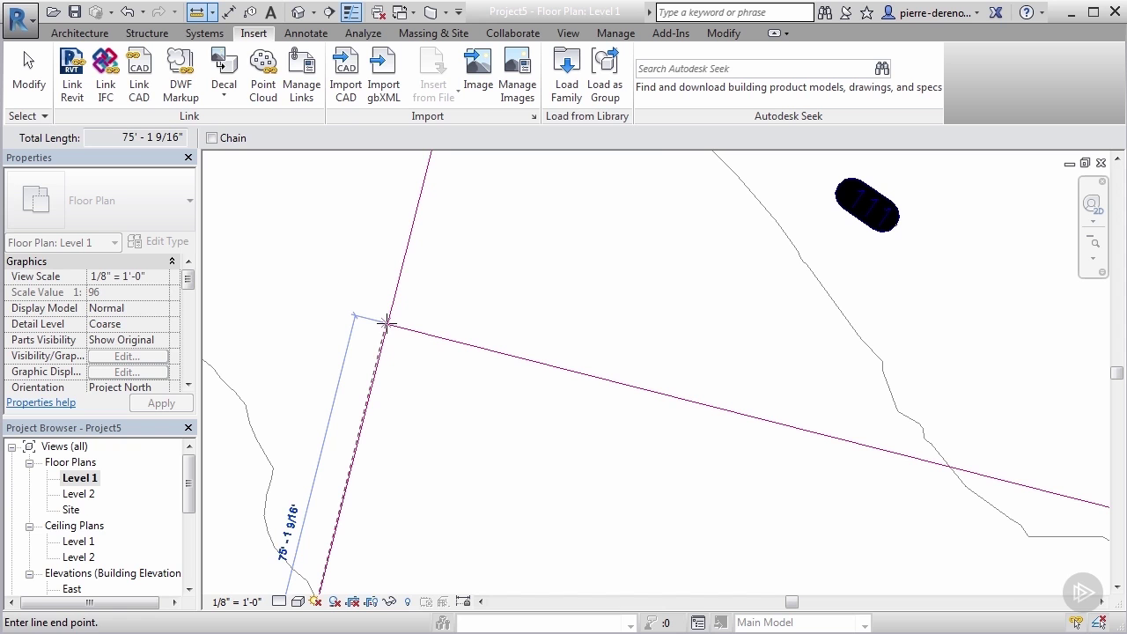
left_click(387, 324)
scroll(385, 326, "down", 2)
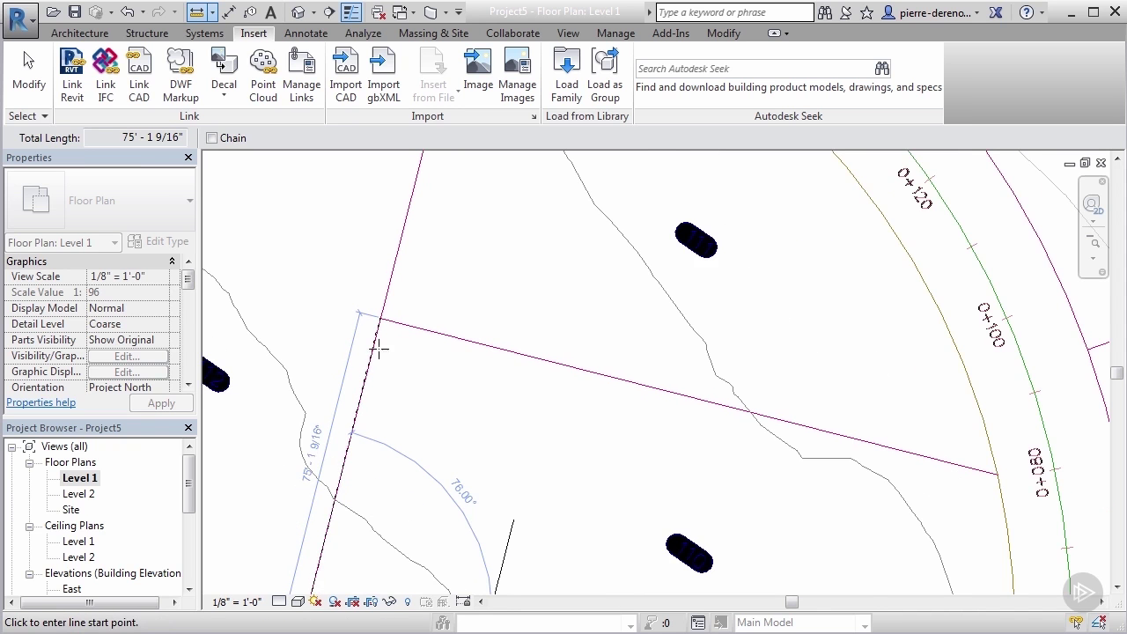
scroll(378, 349, "down", 3)
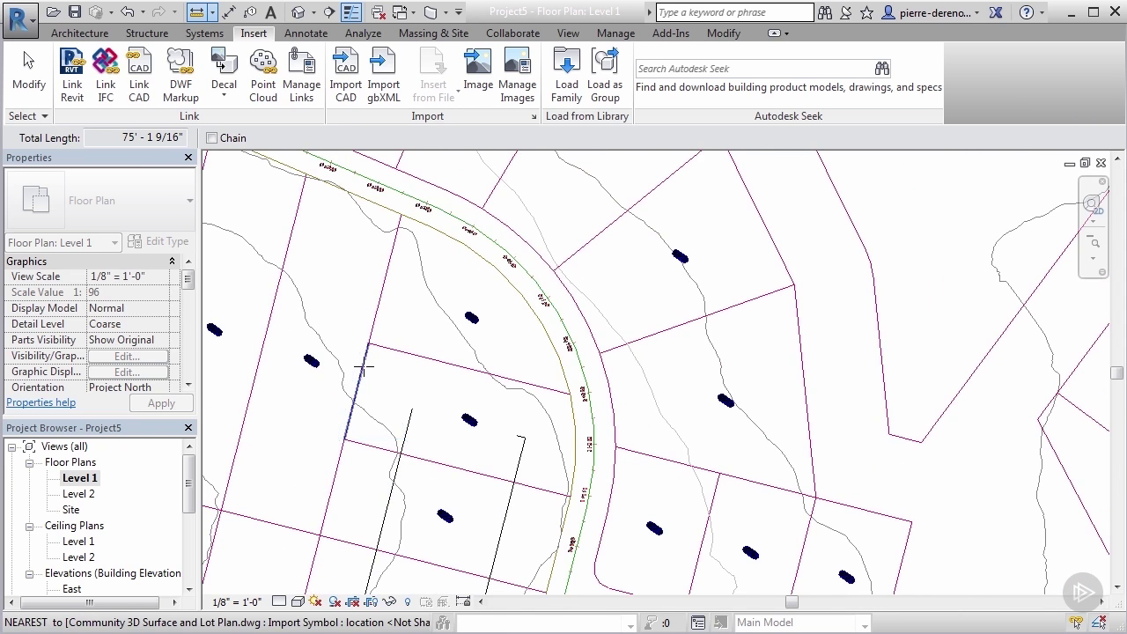
scroll(361, 377, "down", 5)
scroll(506, 405, "down", 2)
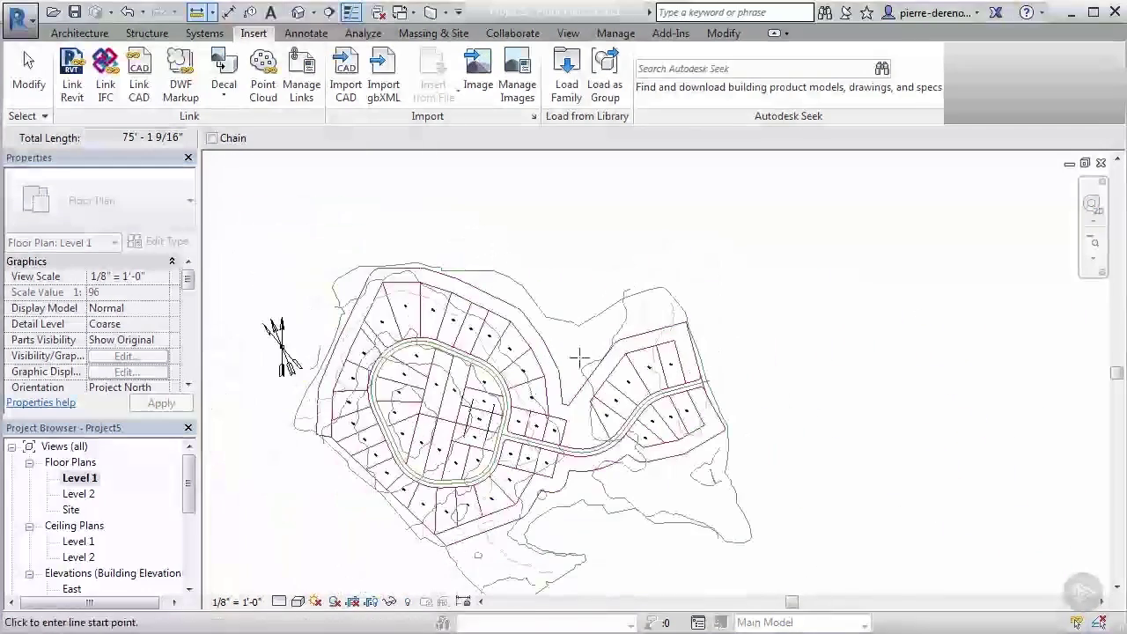